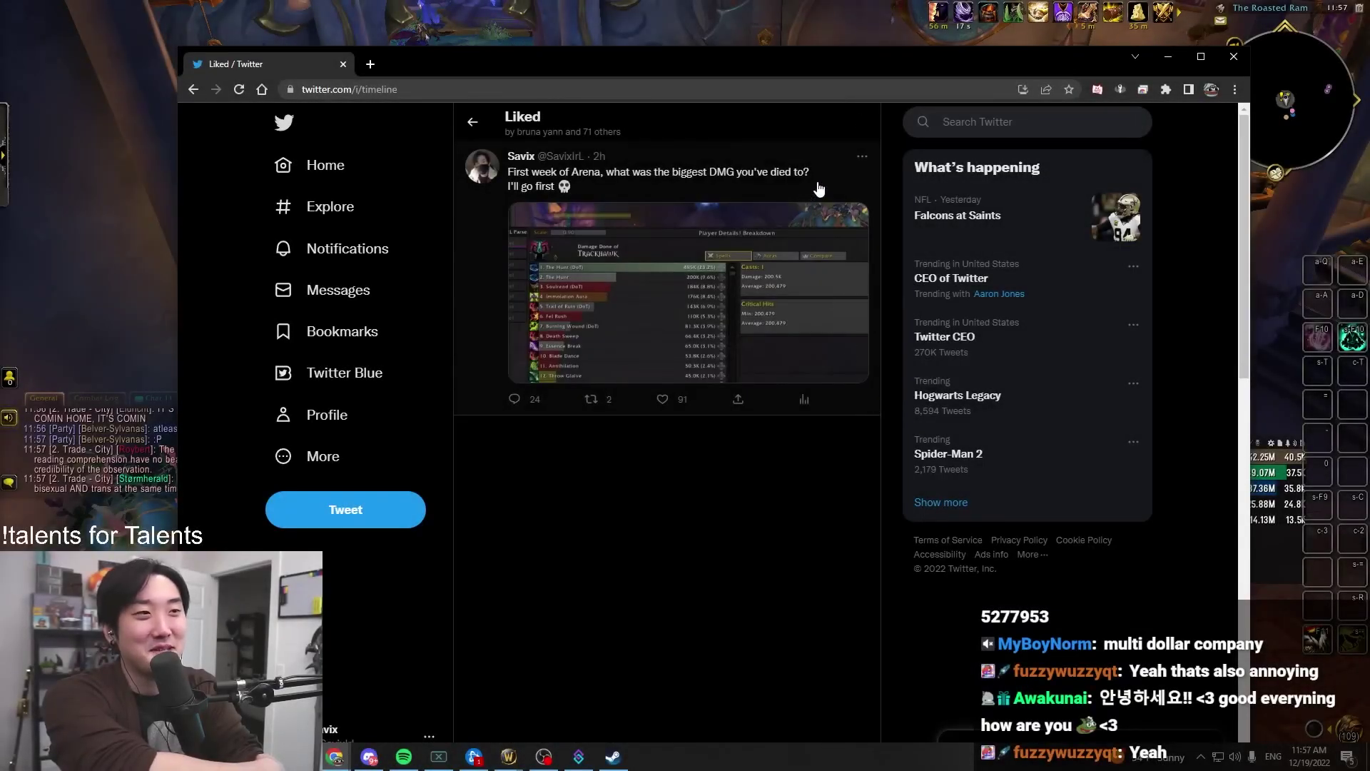
# Open the Savix first-week arena damage tweet, enlarge its damage screenshot, and maximize Chrome
pyautogui.click(818, 189)
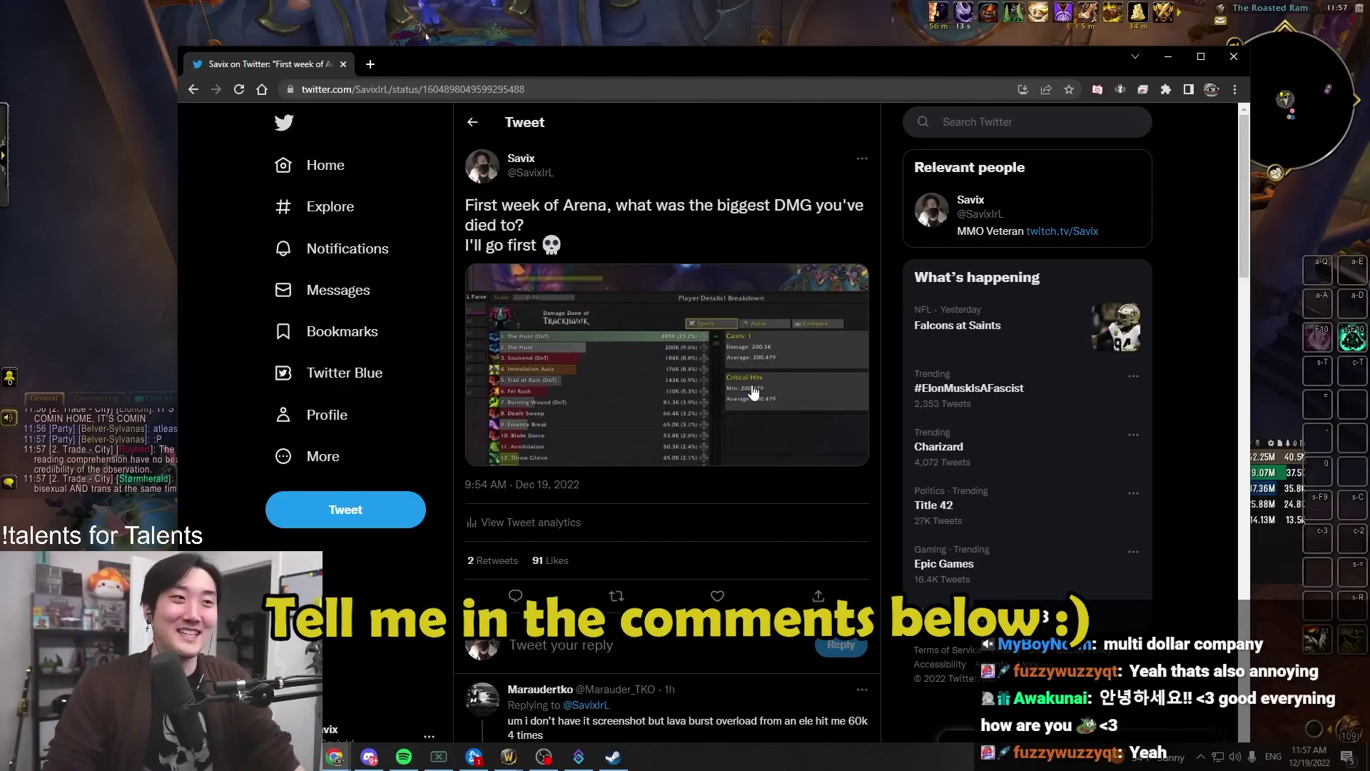
pyautogui.click(720, 424)
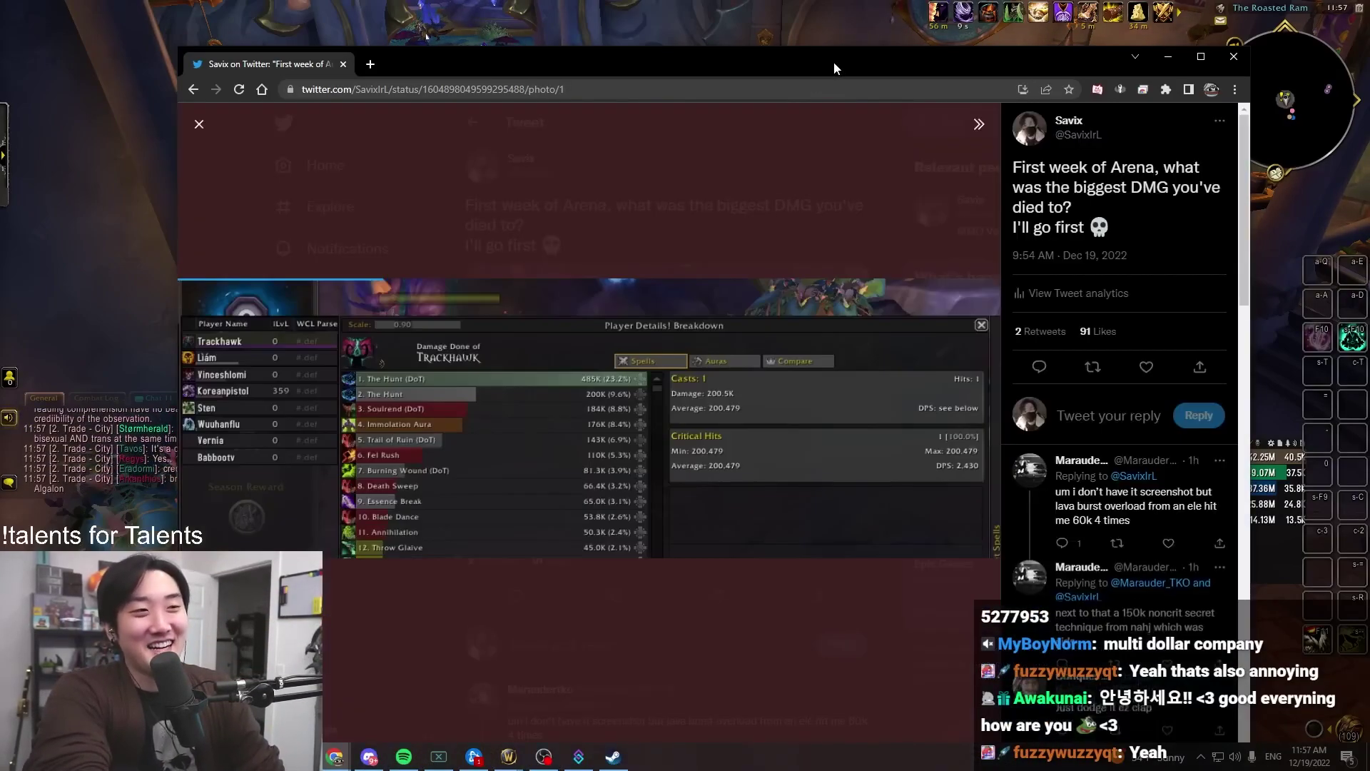
pyautogui.doubleClick(834, 60)
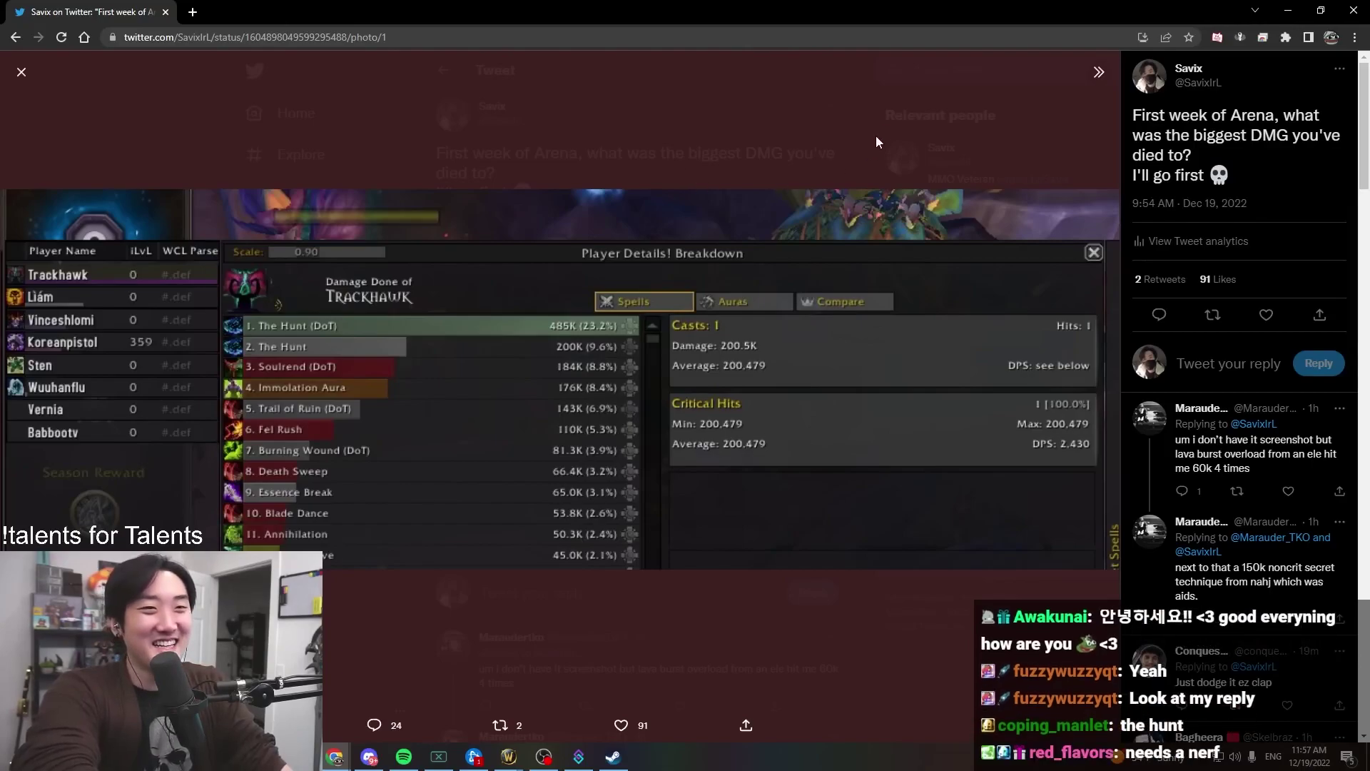
pyautogui.moveTo(508, 757)
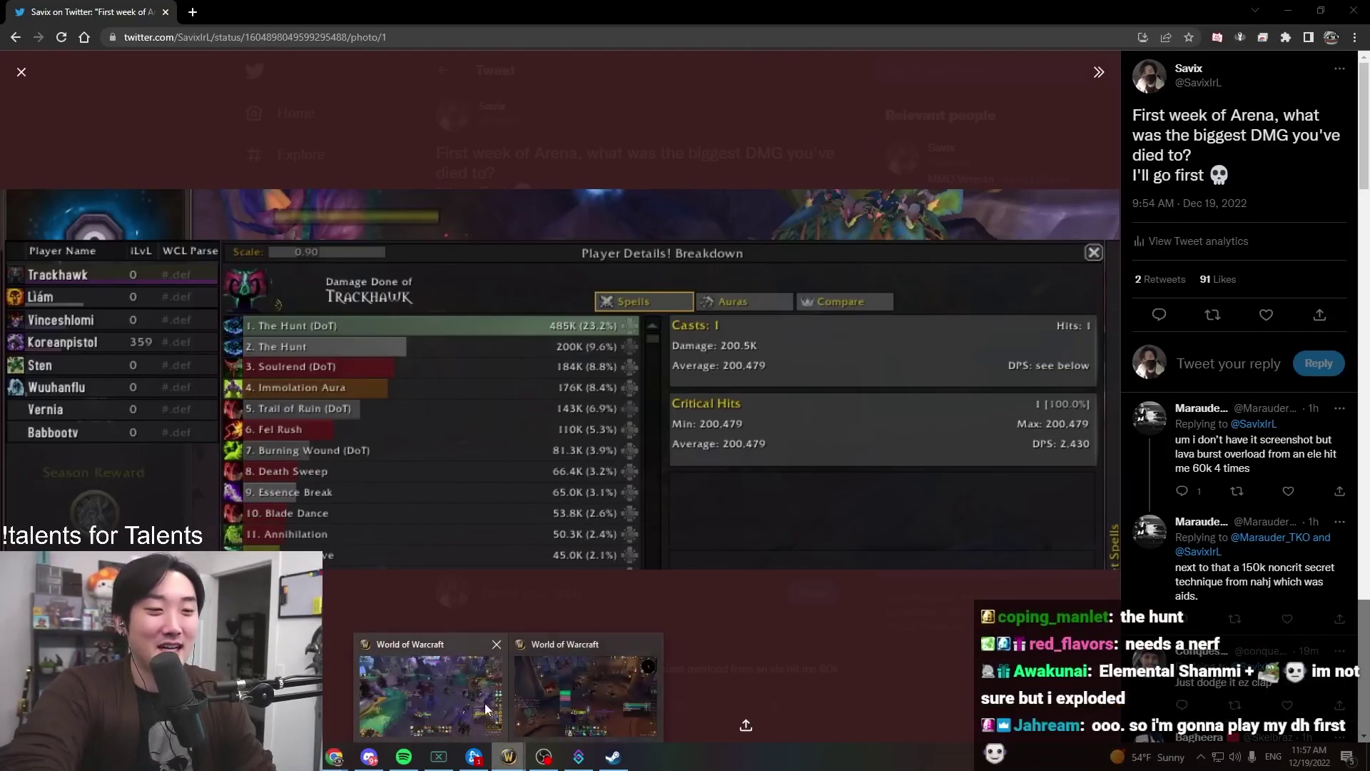
pyautogui.click(486, 703)
pyautogui.press('h')
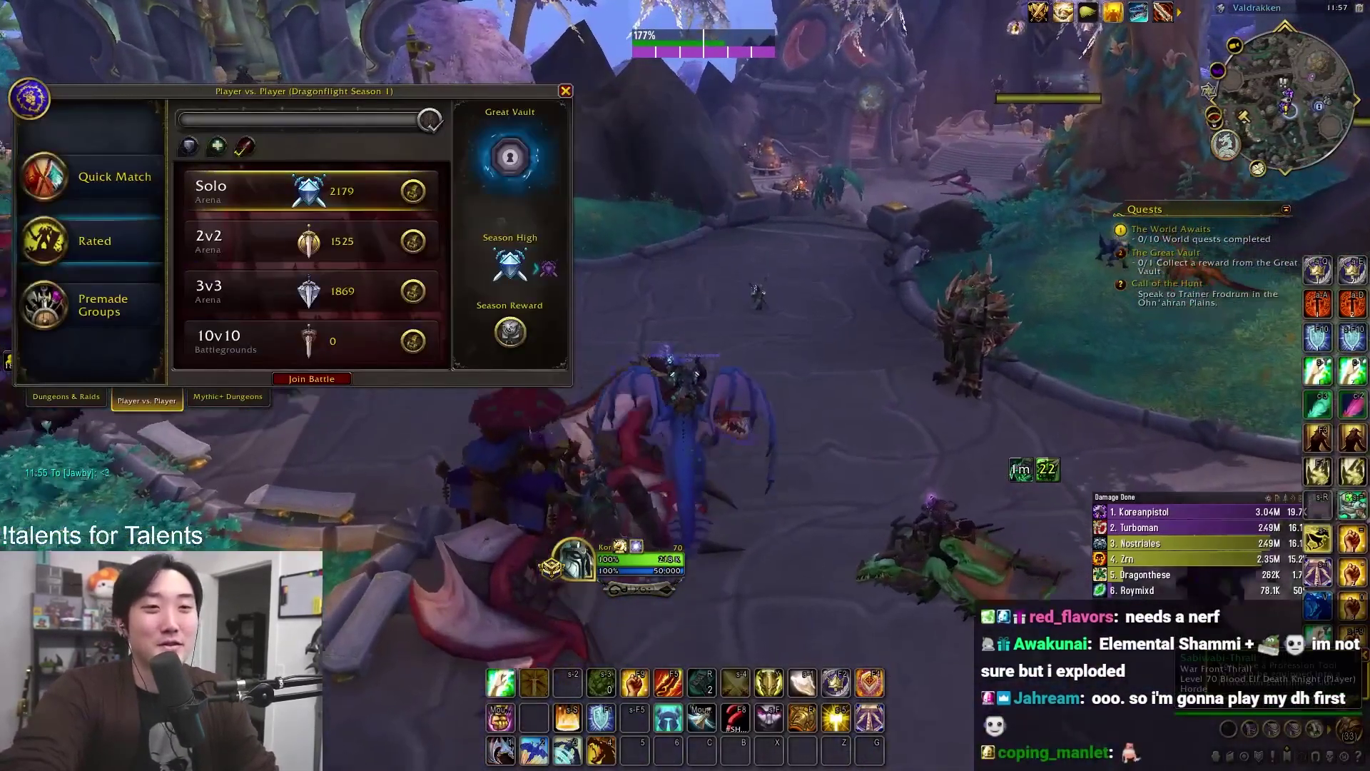
pyautogui.press('h')
pyautogui.press('c')
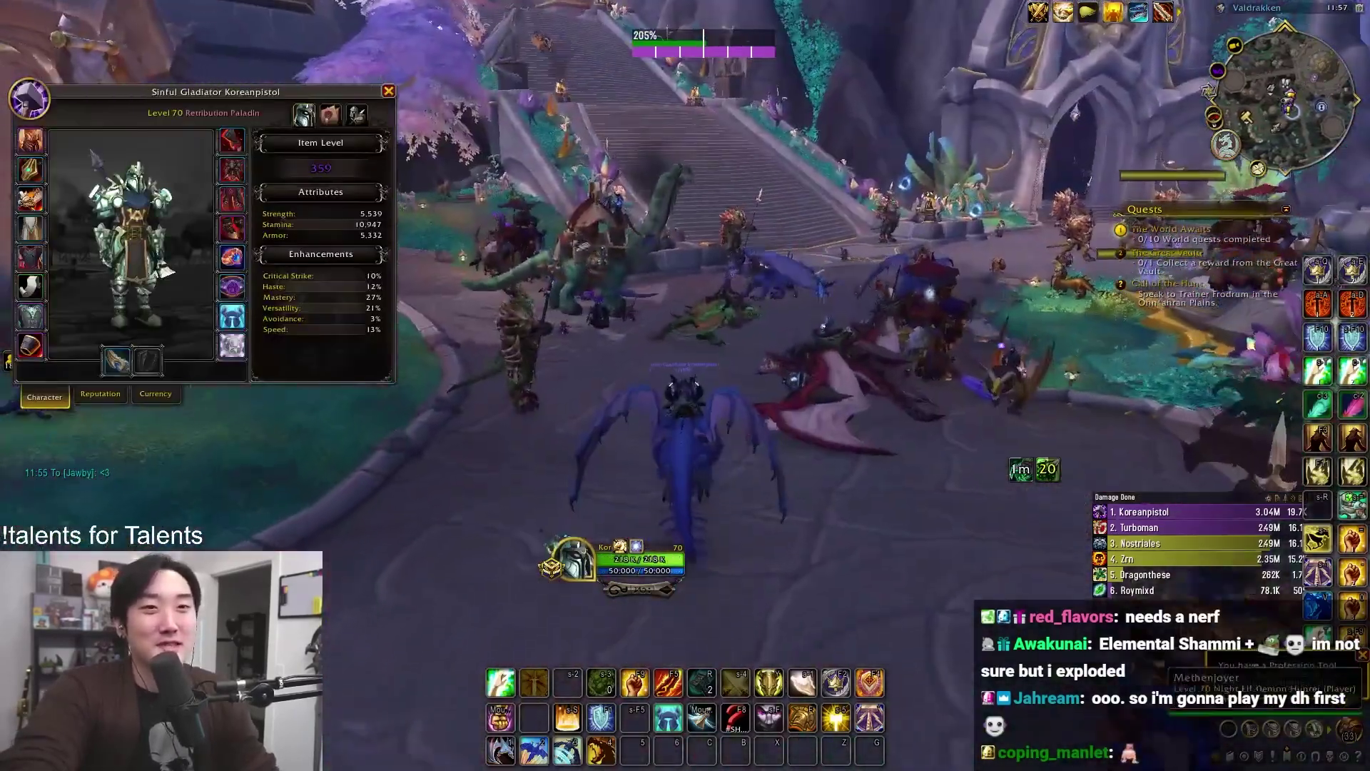
pyautogui.press('d')
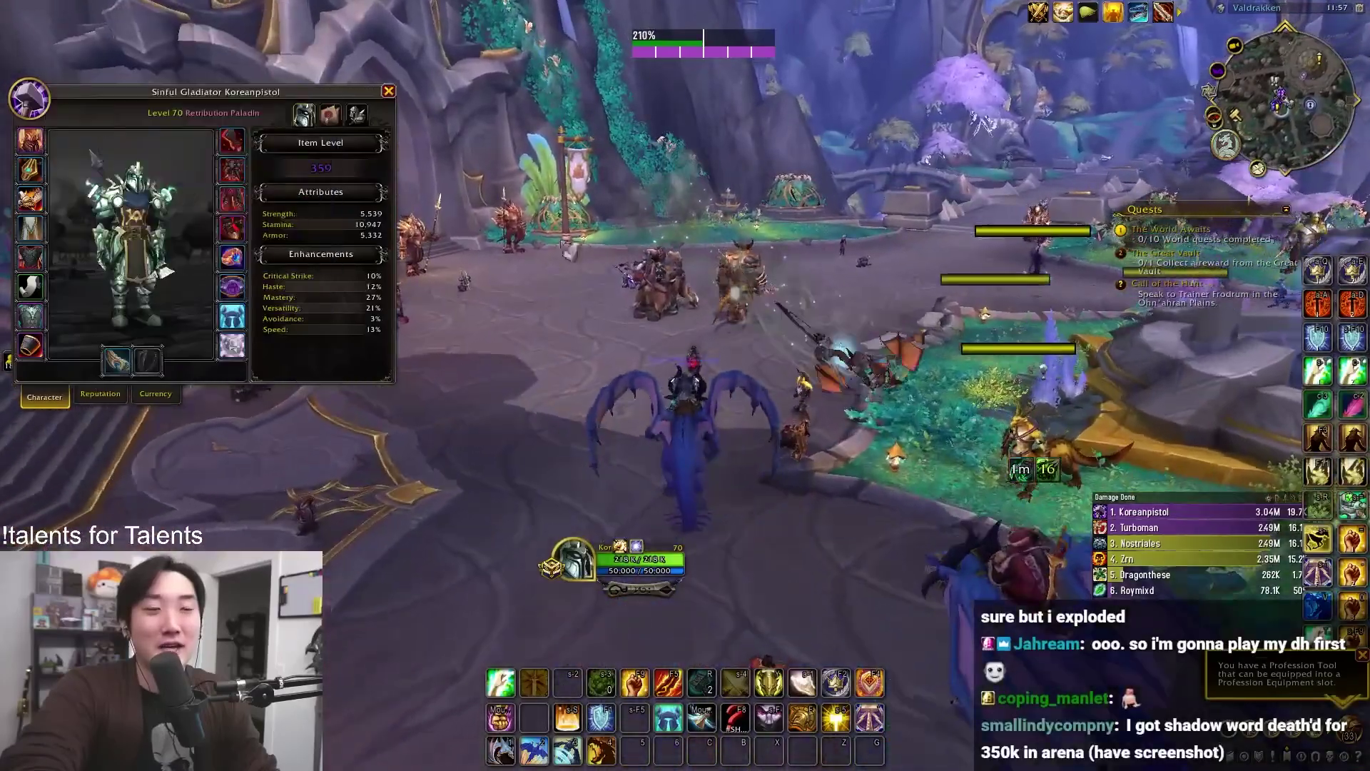
pyautogui.press('c')
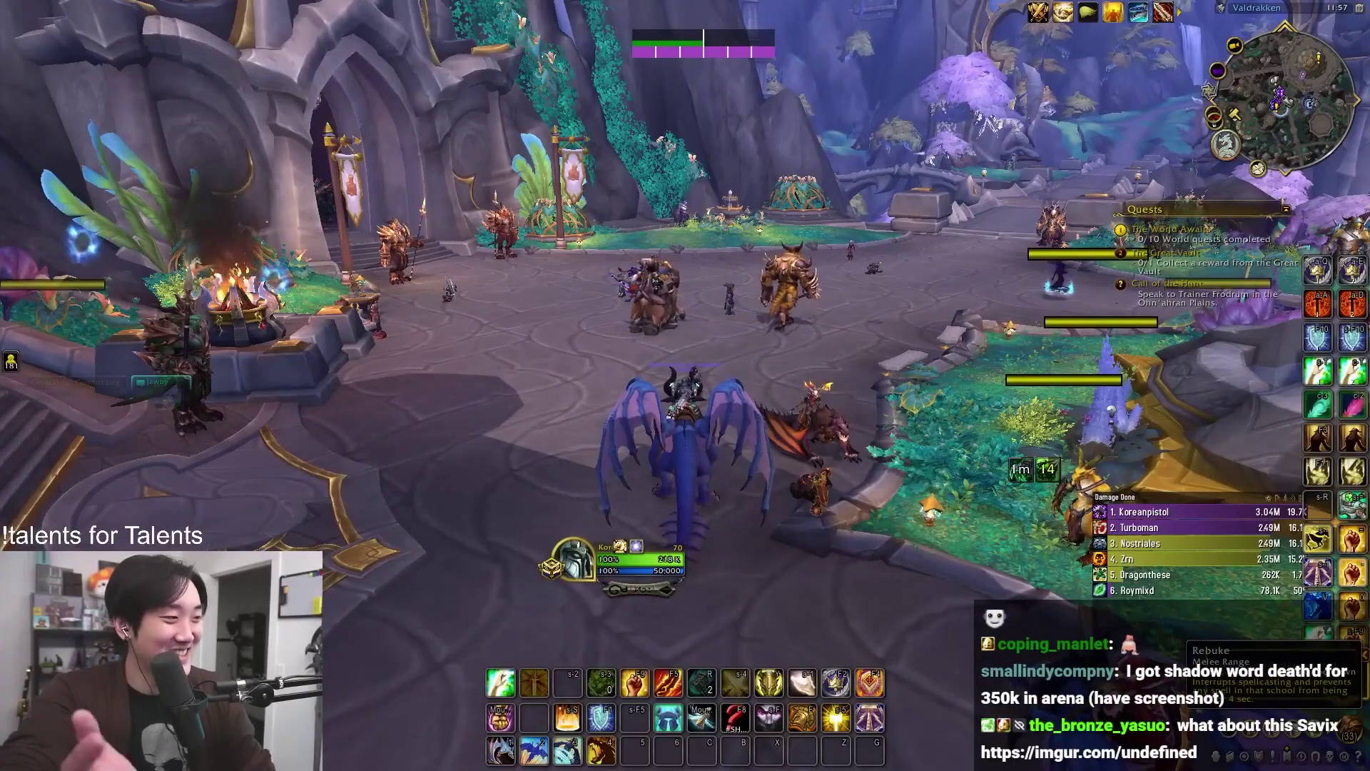
pyautogui.hotkey('alt', 'Tab')
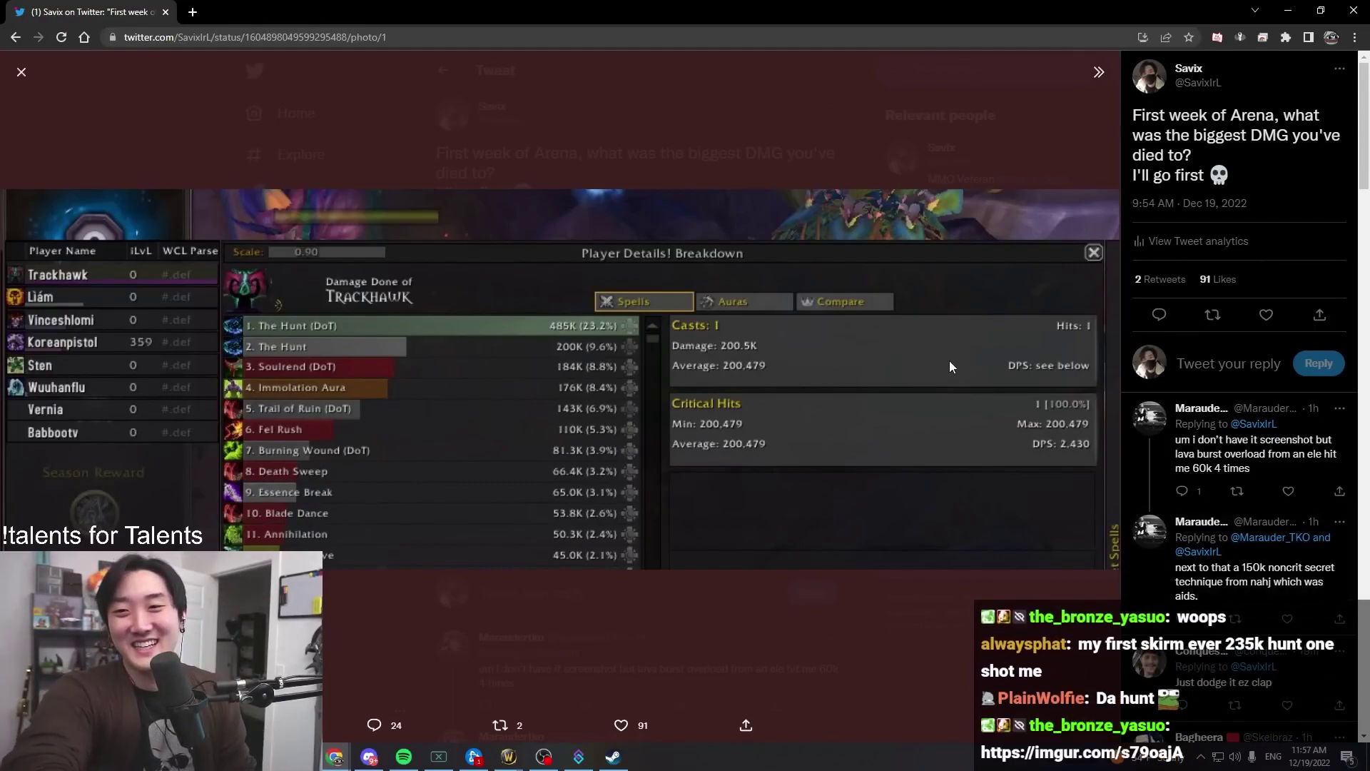
# Load the imgur.com/s79oajA Secret Technique damage post in a new tab and enlarge its image
pyautogui.hotkey('ctrl', 't')
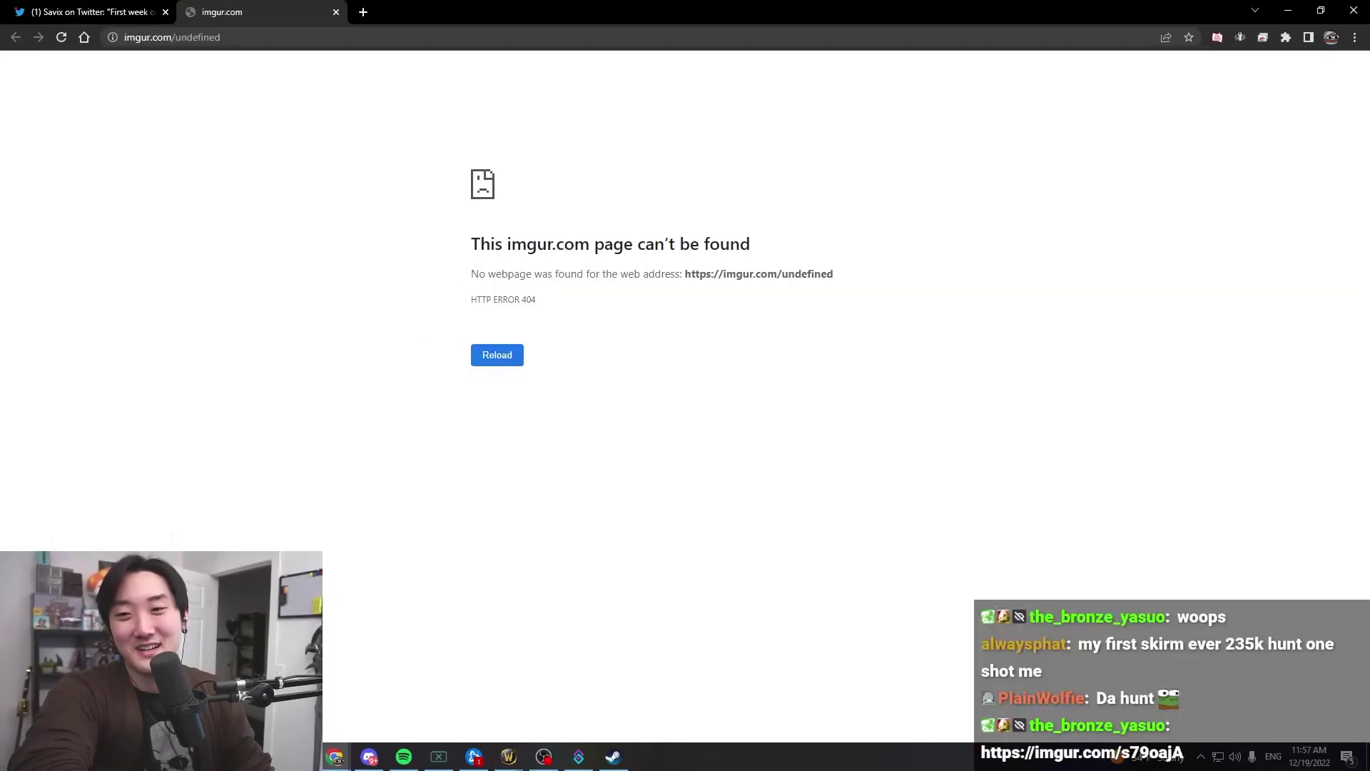
pyautogui.hotkey('ctrl', 't')
pyautogui.write('imgur.com/s79oajA')
pyautogui.press('Return')
pyautogui.click(336, 12)
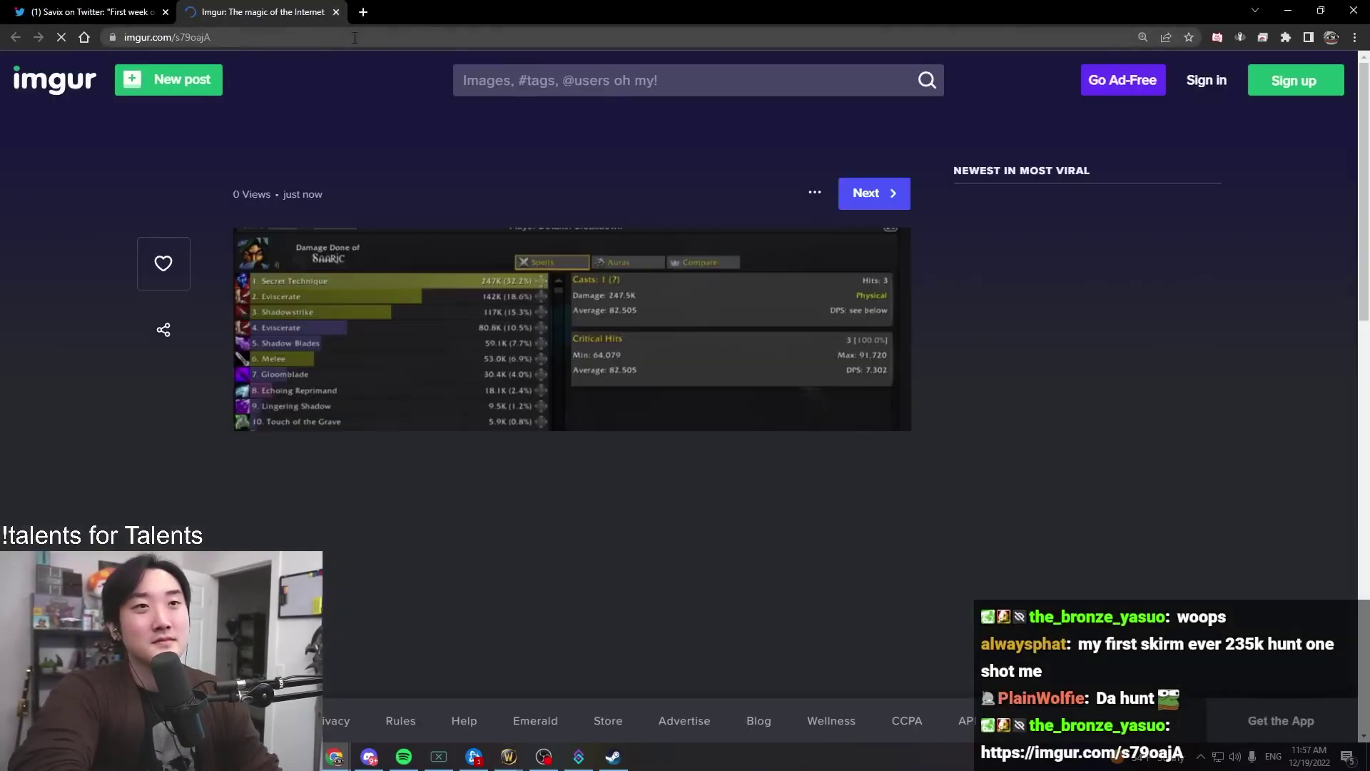
pyautogui.click(611, 313)
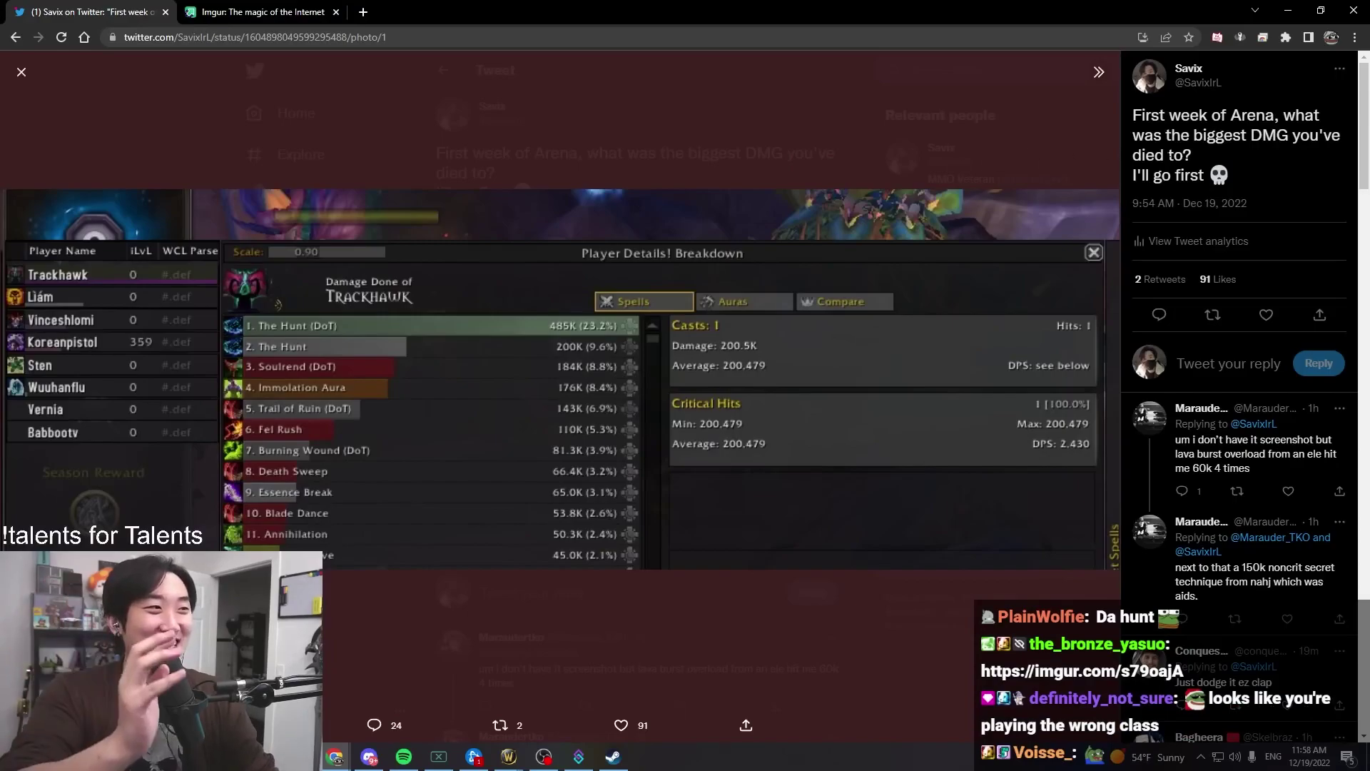
pyautogui.moveTo(1133, 115); pyautogui.dragTo(1214, 157)
# Close the photo viewer, then open and close a reply's French death-log screenshot
pyautogui.click(1214, 158)
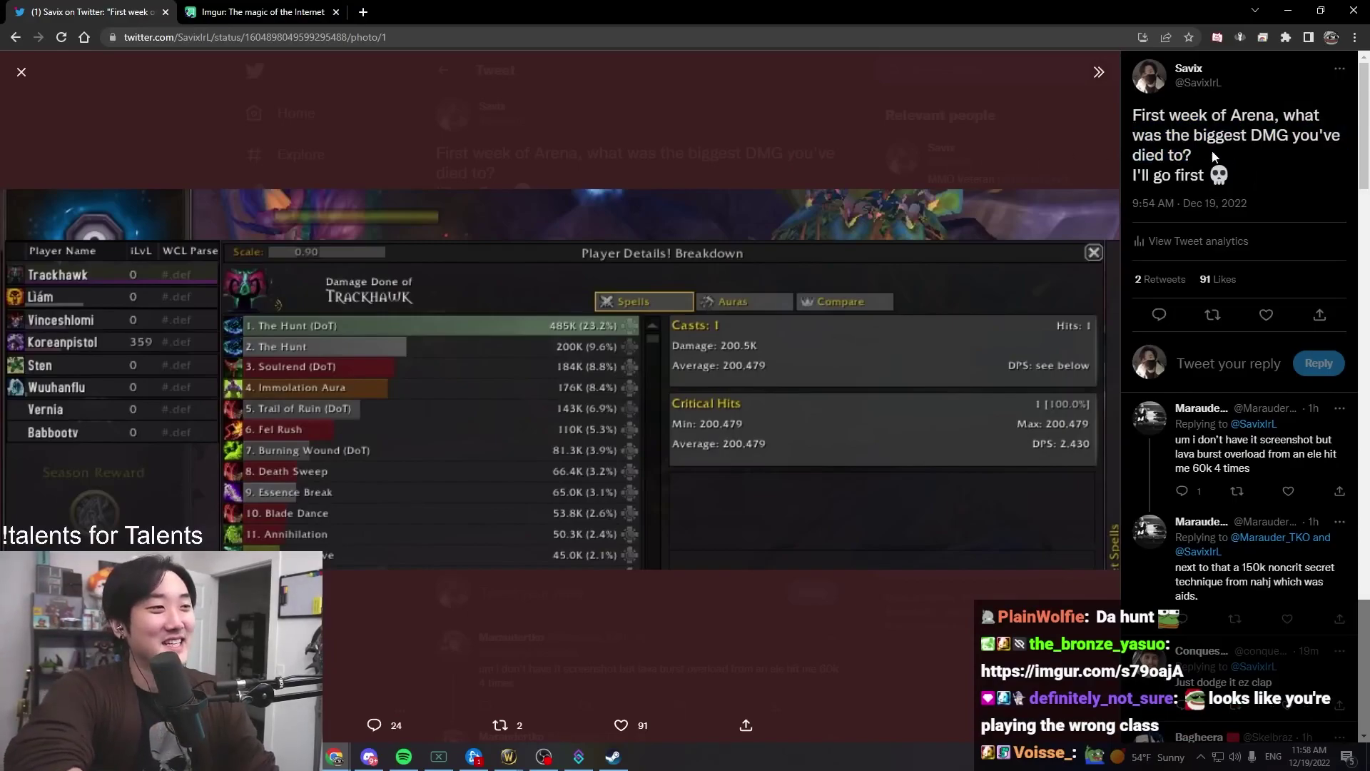
pyautogui.click(837, 189)
pyautogui.scroll(-5, 756, 251)
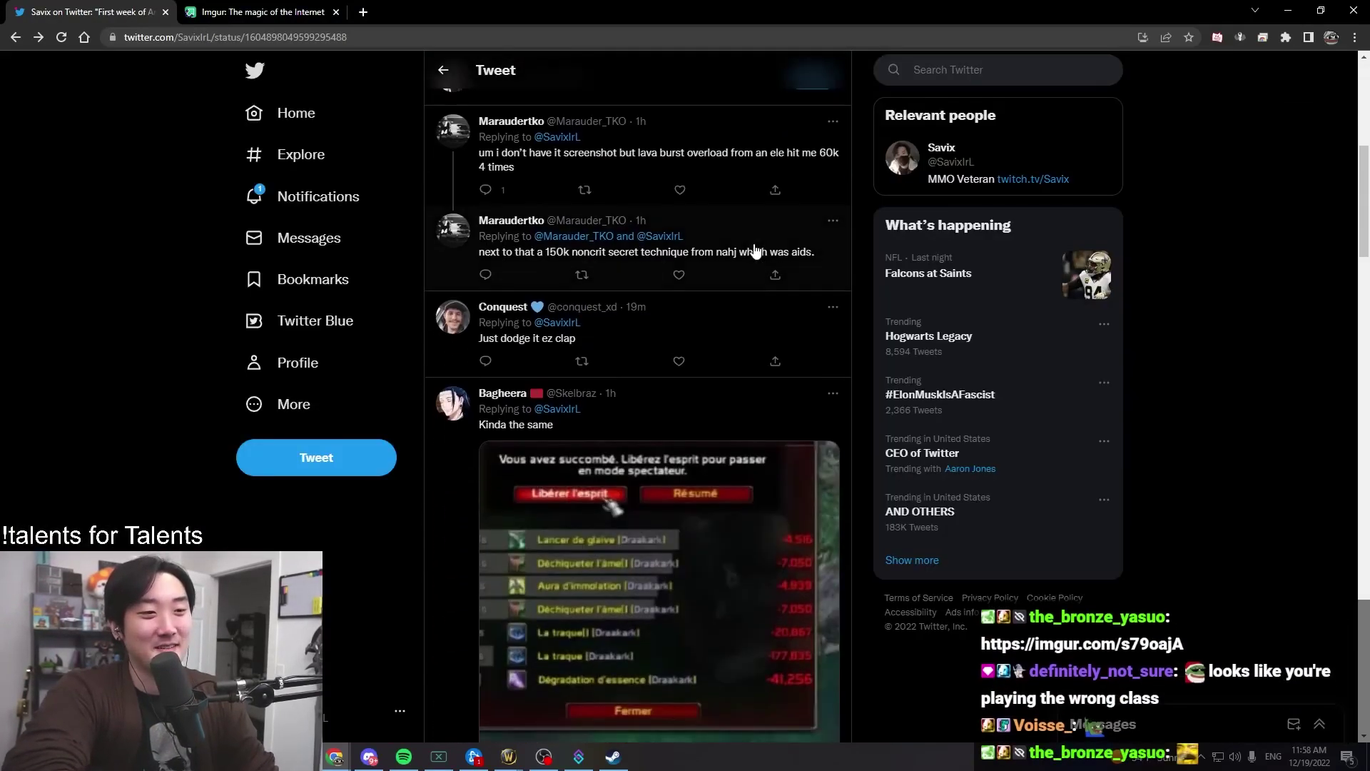
pyautogui.click(776, 497)
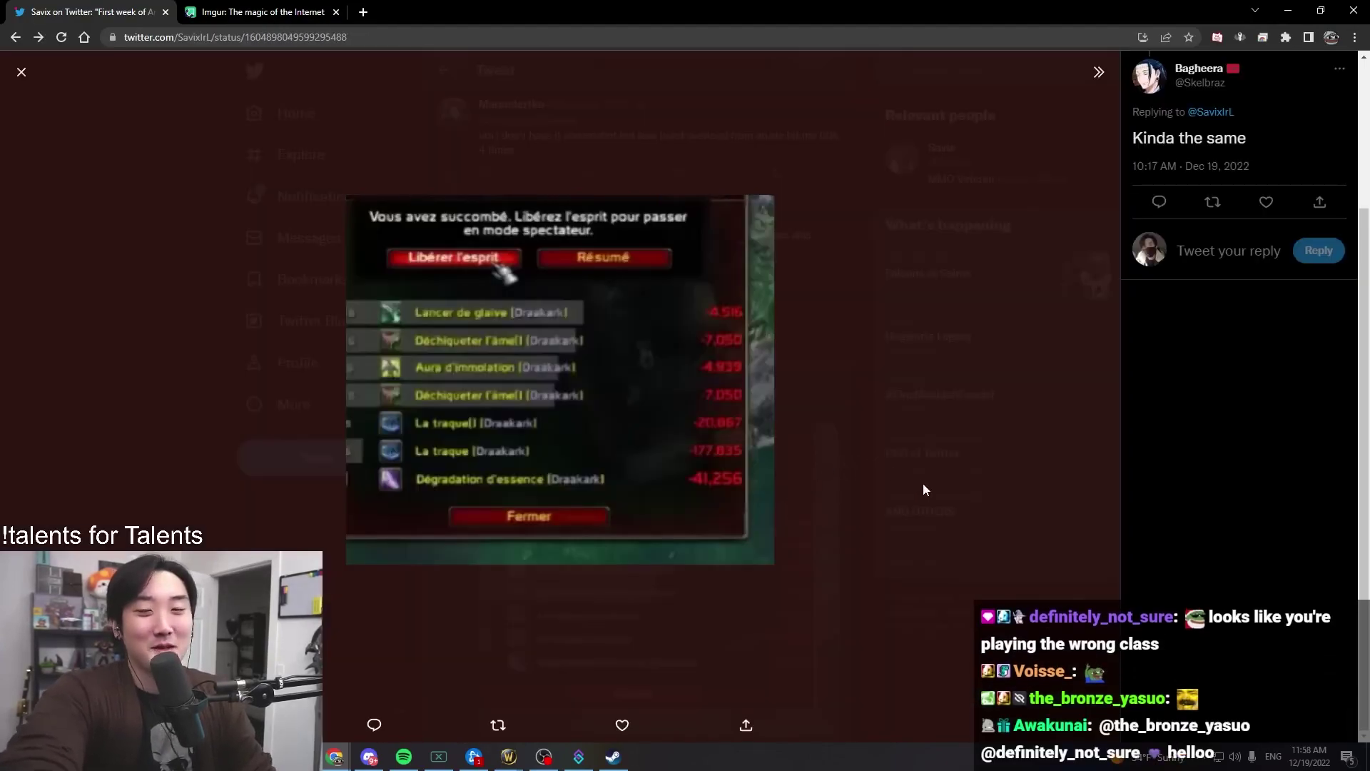
pyautogui.click(923, 483)
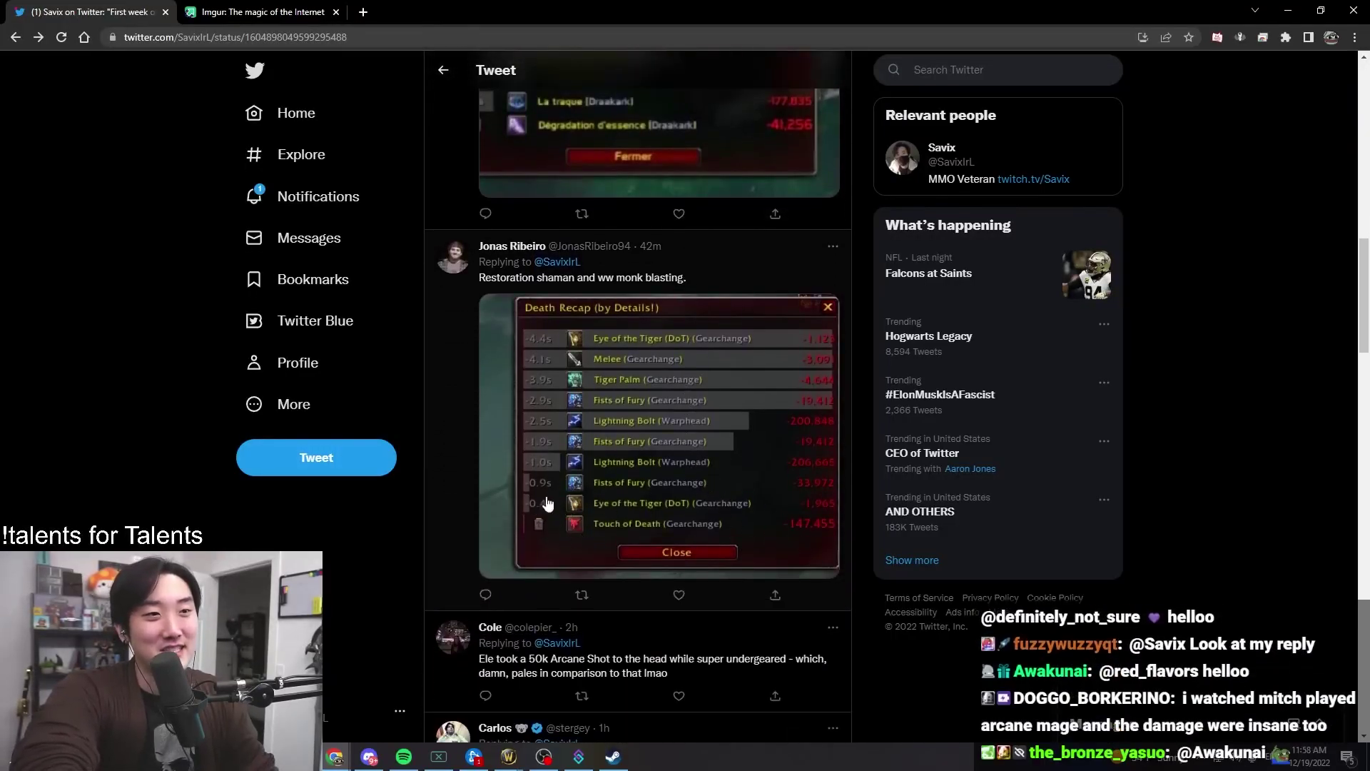
pyautogui.scroll(-2, 597, 524)
pyautogui.scroll(-1, 602, 516)
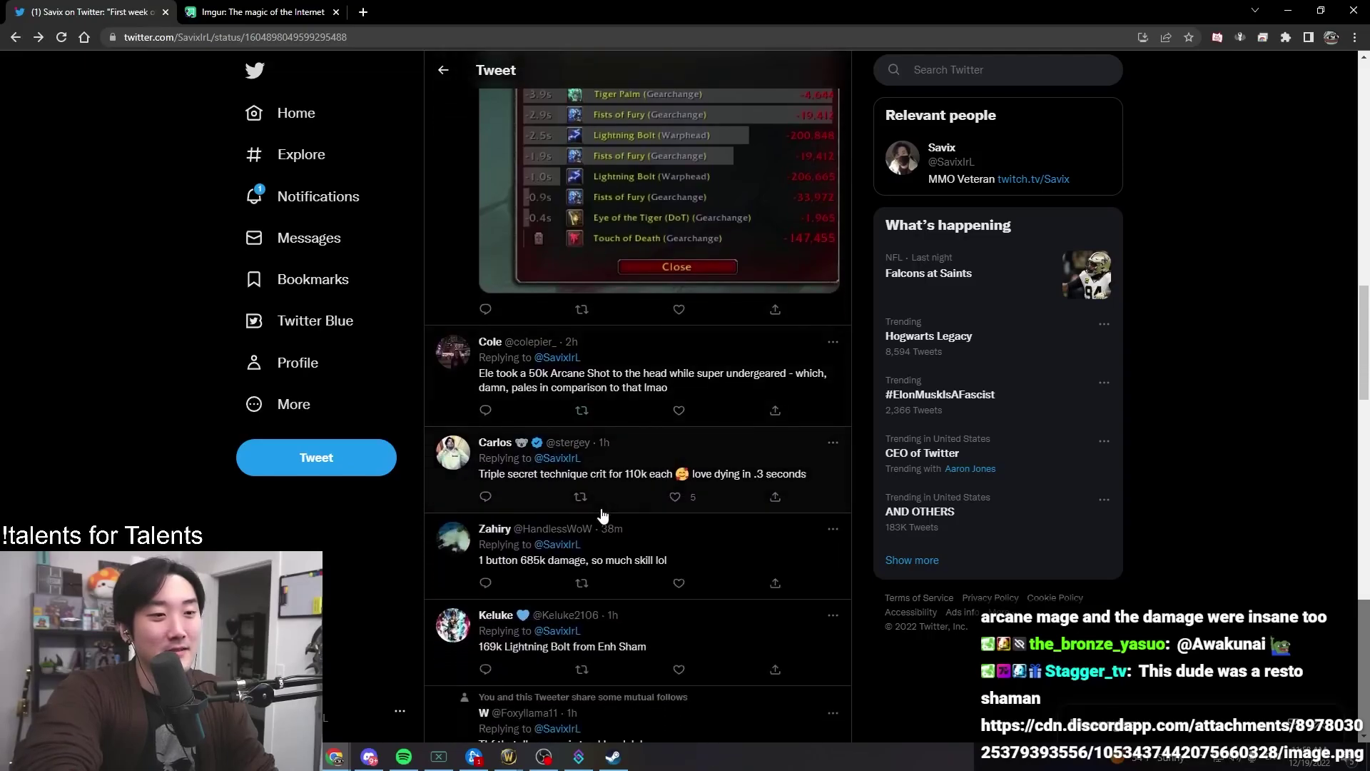
pyautogui.scroll(-1, 602, 516)
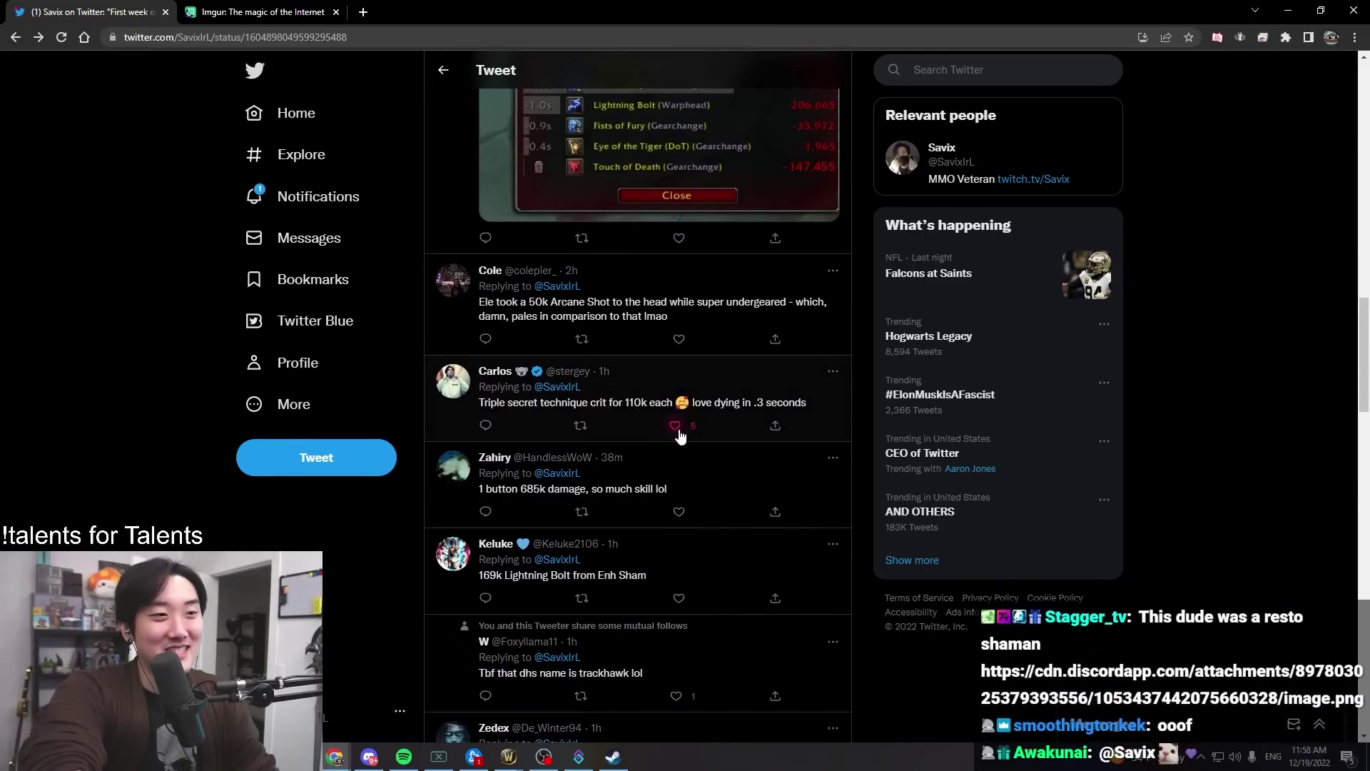
pyautogui.scroll(-1, 708, 457)
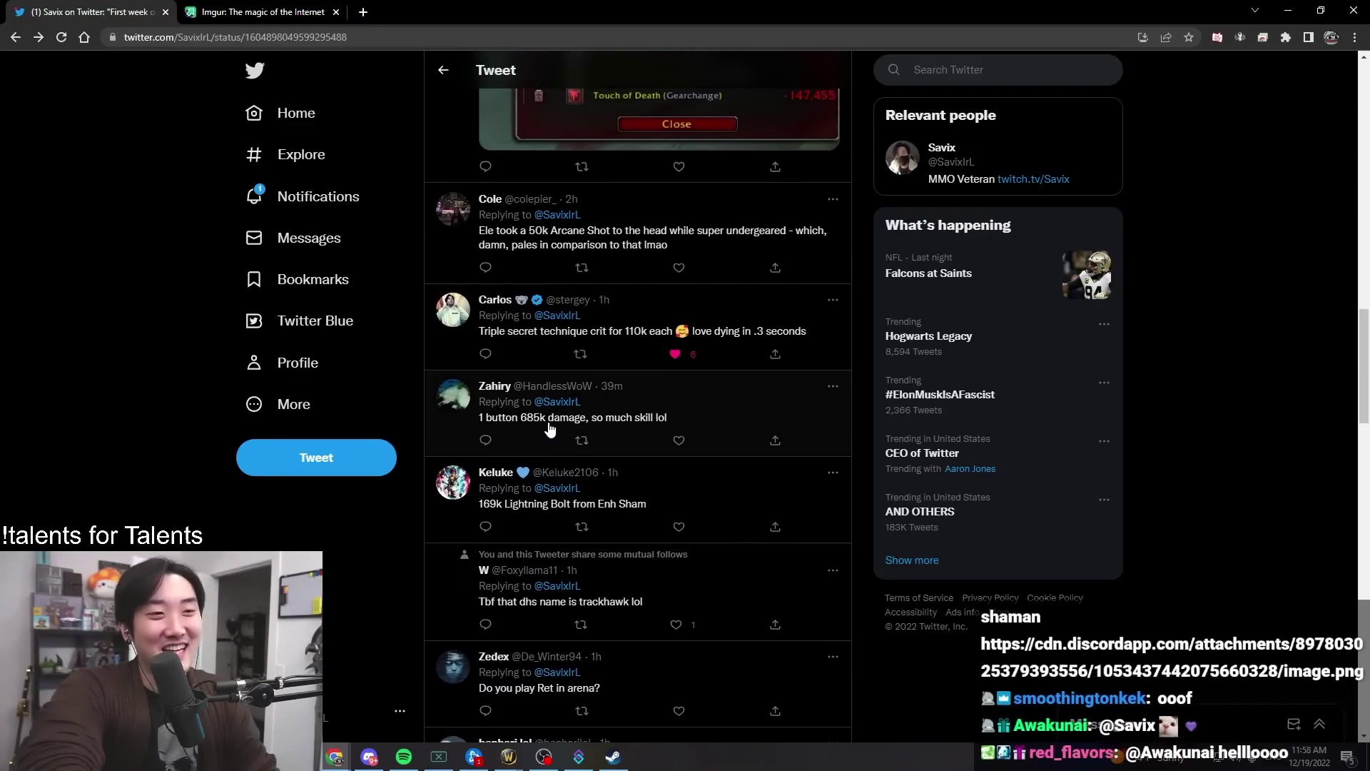
pyautogui.scroll(-2, 685, 456)
pyautogui.scroll(-3, 689, 459)
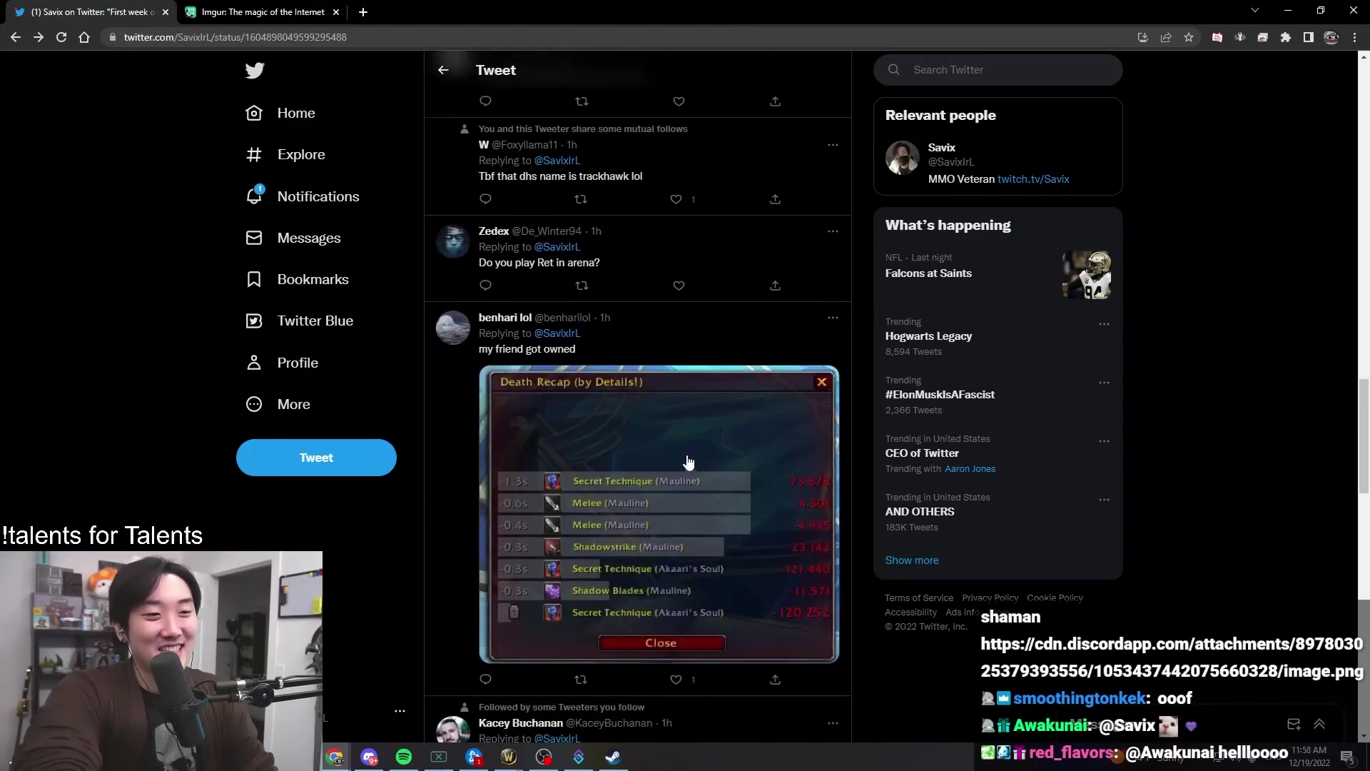
pyautogui.scroll(-2, 735, 477)
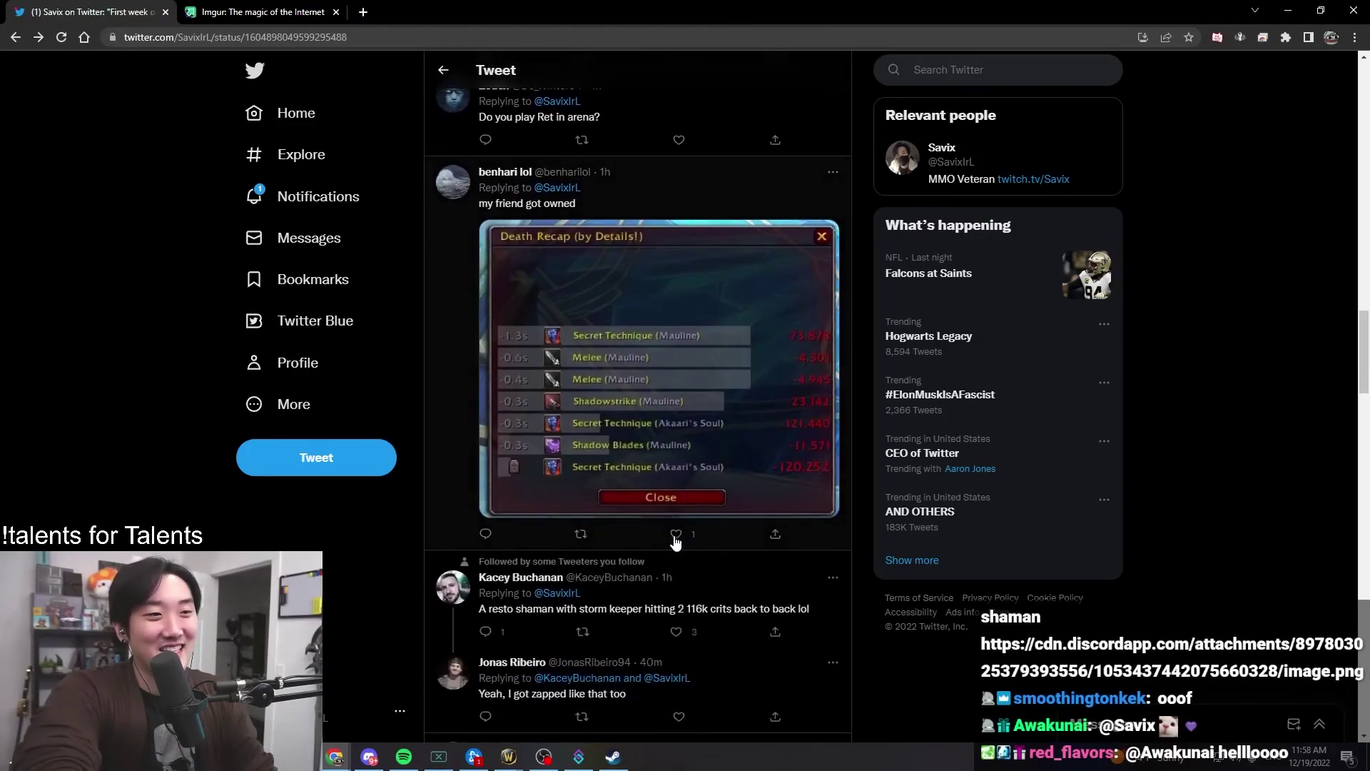
pyautogui.scroll(-2, 696, 481)
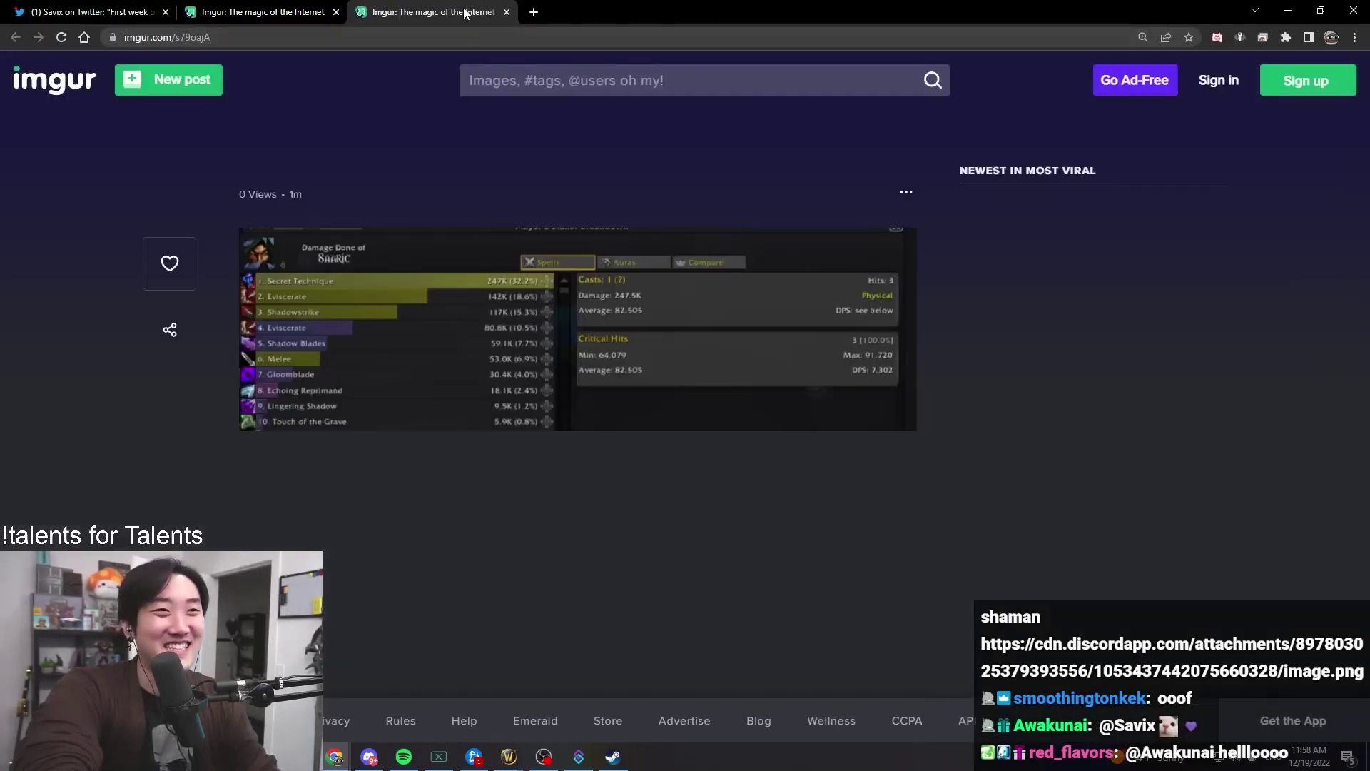
# Enlarge the Imgur damage image, then close the Lightning Bolt image and Imgur tabs
pyautogui.click(395, 296)
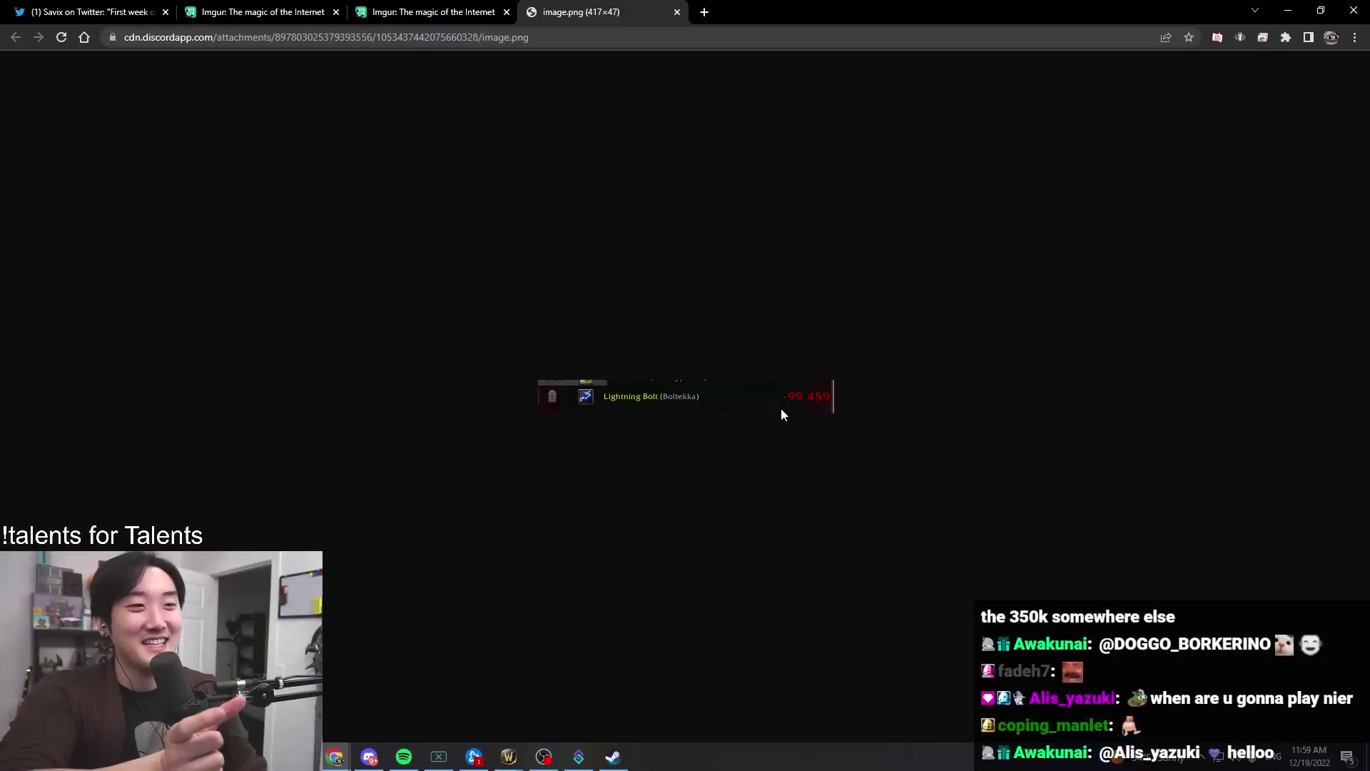
pyautogui.click(677, 12)
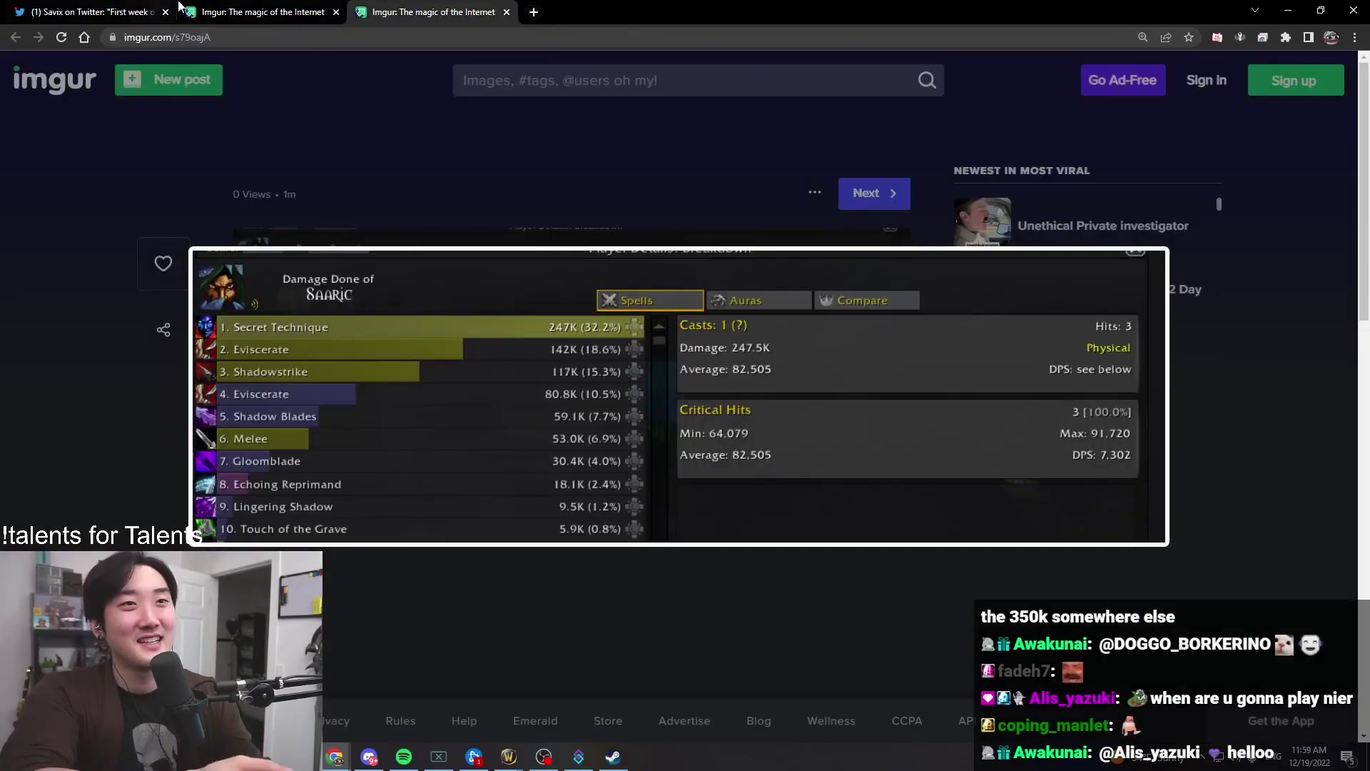
pyautogui.click(336, 13)
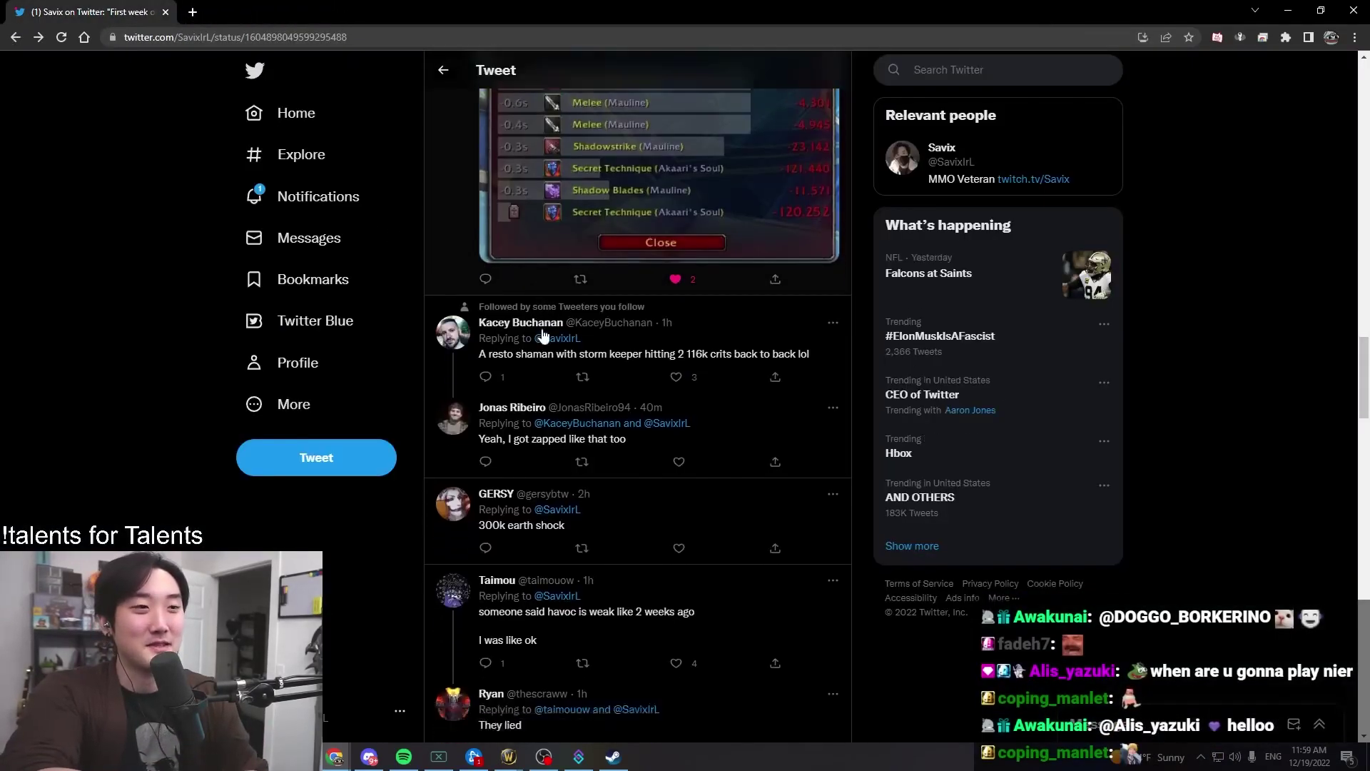
pyautogui.scroll(-2, 547, 341)
pyautogui.scroll(-4, 689, 429)
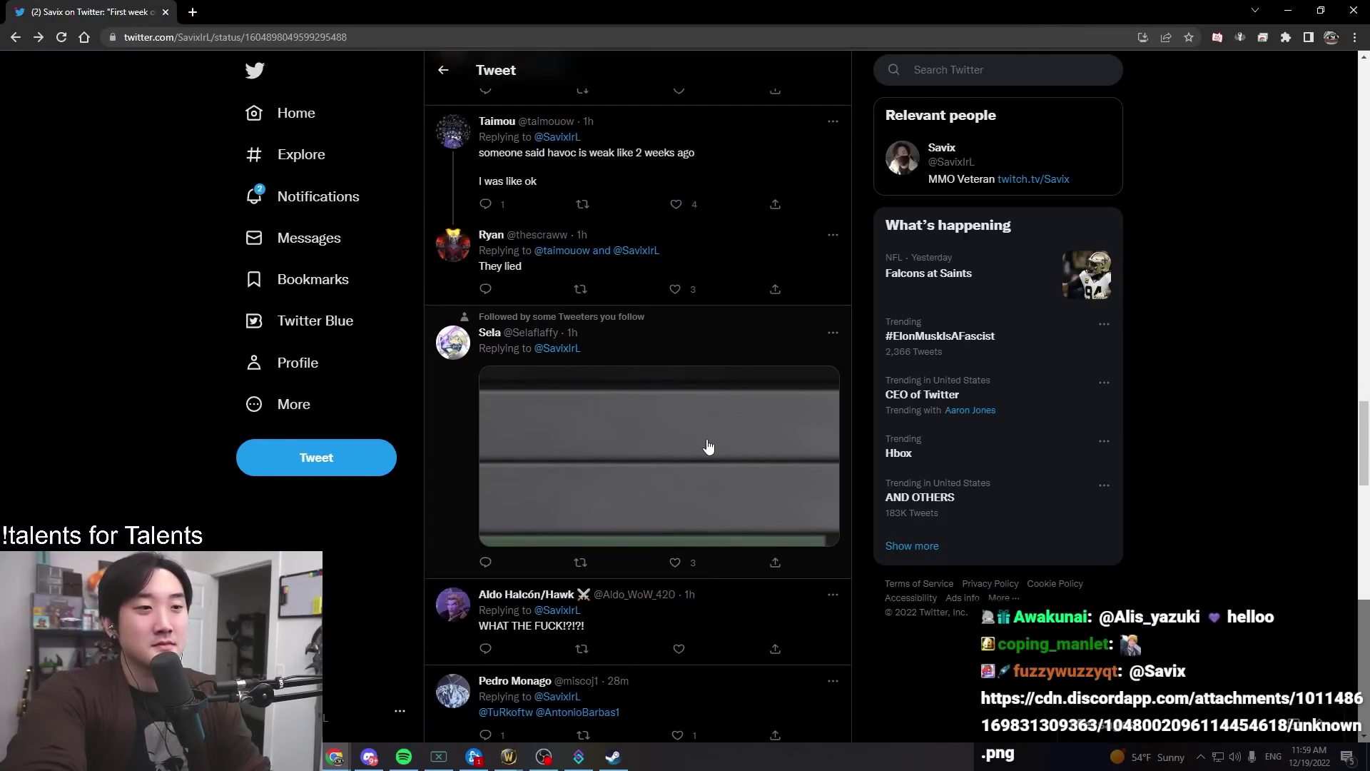
# View the Garrote/Rupture and 197,506 Holy hit screenshot replies full-size, closing each viewer
pyautogui.click(705, 445)
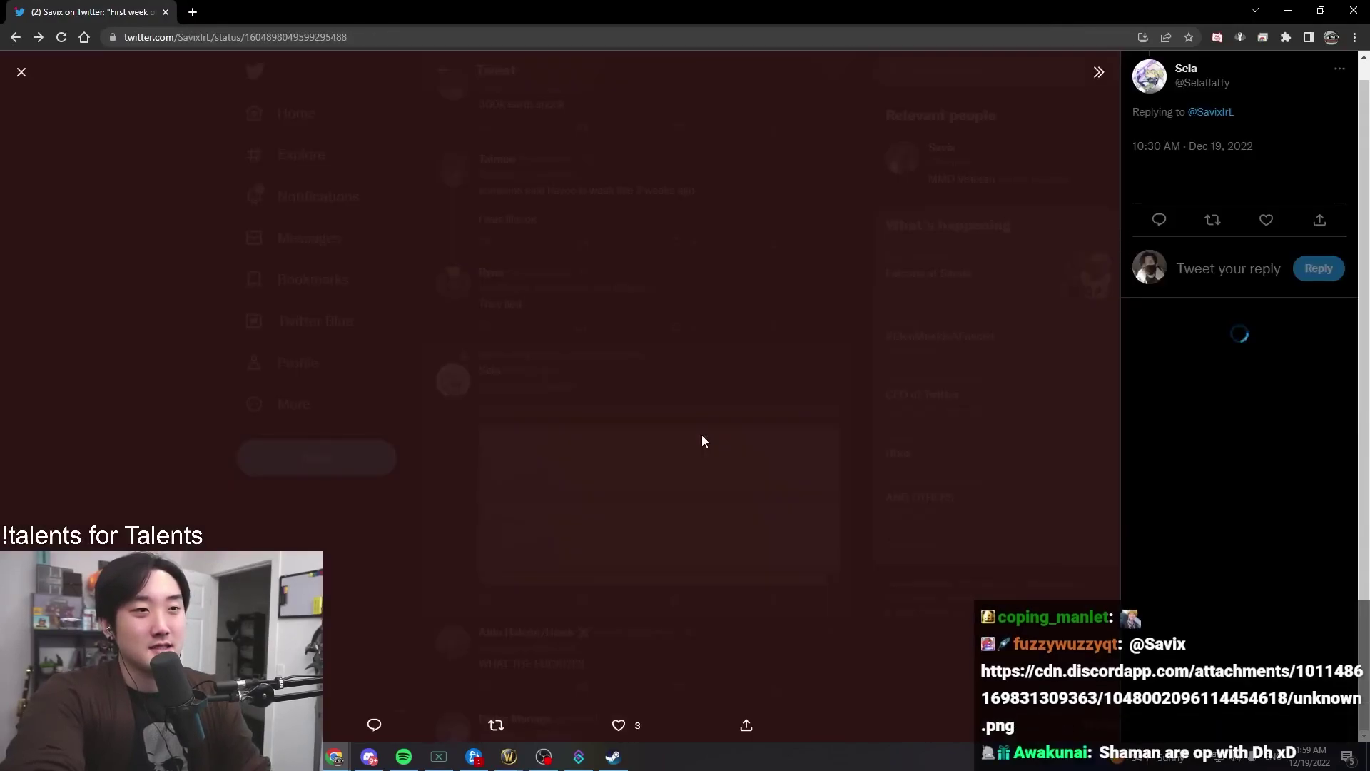
pyautogui.click(702, 437)
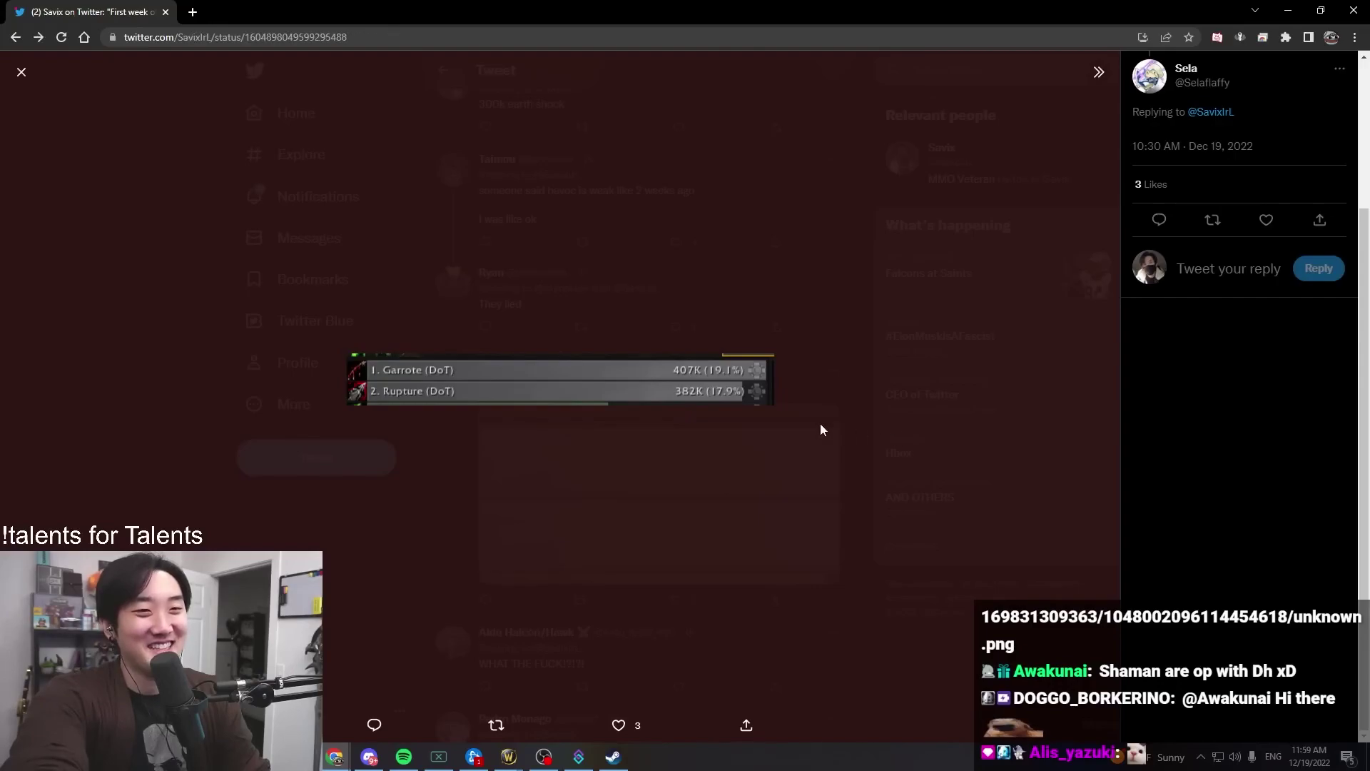
pyautogui.click(857, 501)
pyautogui.scroll(-3, 857, 600)
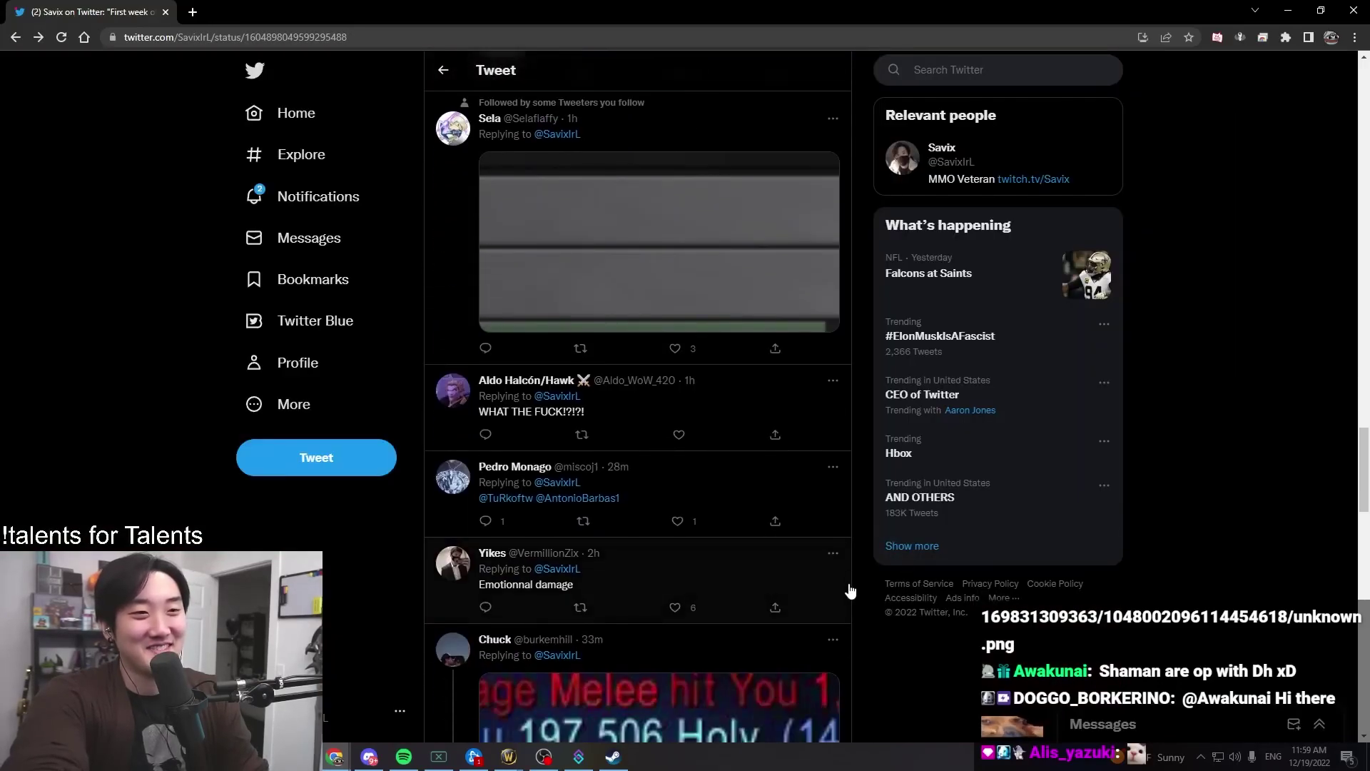
pyautogui.scroll(-1, 848, 589)
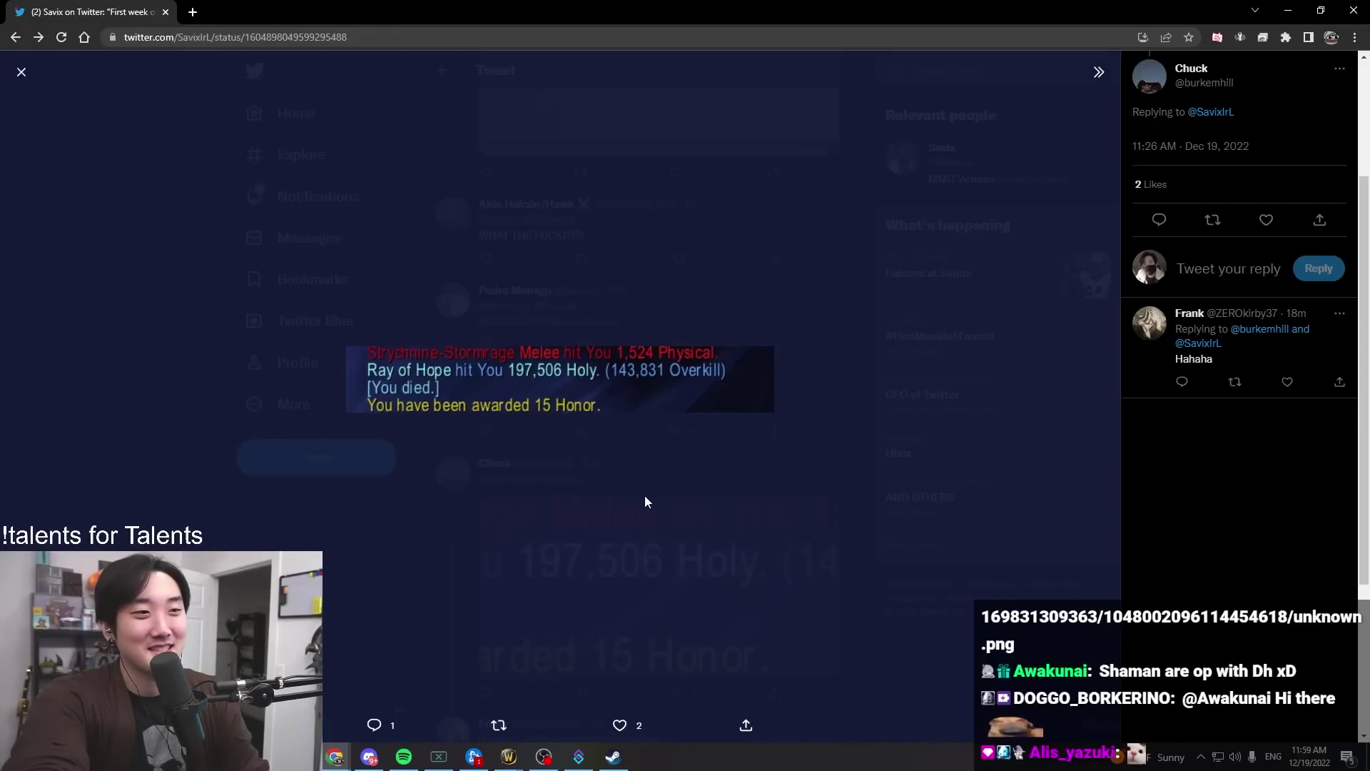
pyautogui.click(771, 548)
pyautogui.scroll(-1, 710, 544)
pyautogui.scroll(-3, 710, 544)
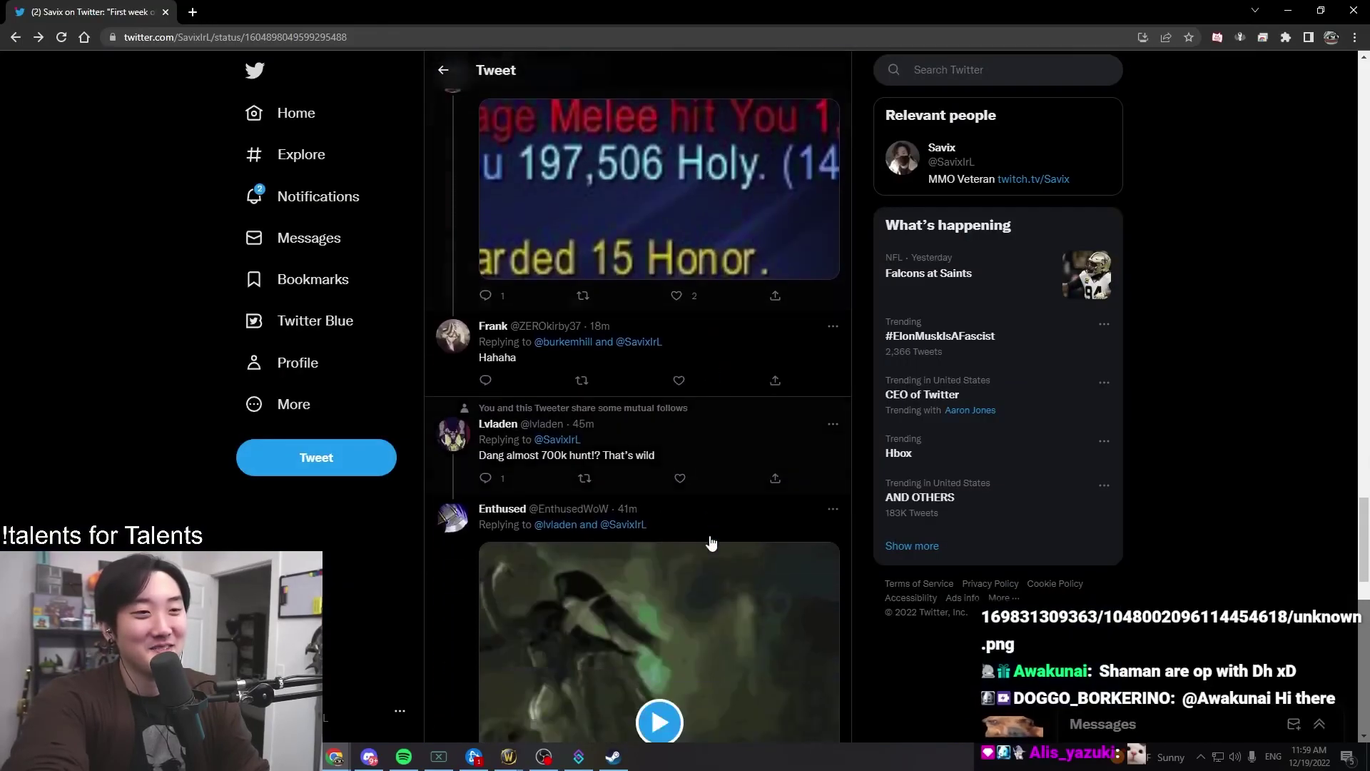
pyautogui.scroll(-3, 710, 544)
pyautogui.scroll(-3, 710, 544)
pyautogui.scroll(-2, 708, 542)
# Show more replies and reveal the image hidden behind the violence warning
pyautogui.click(686, 536)
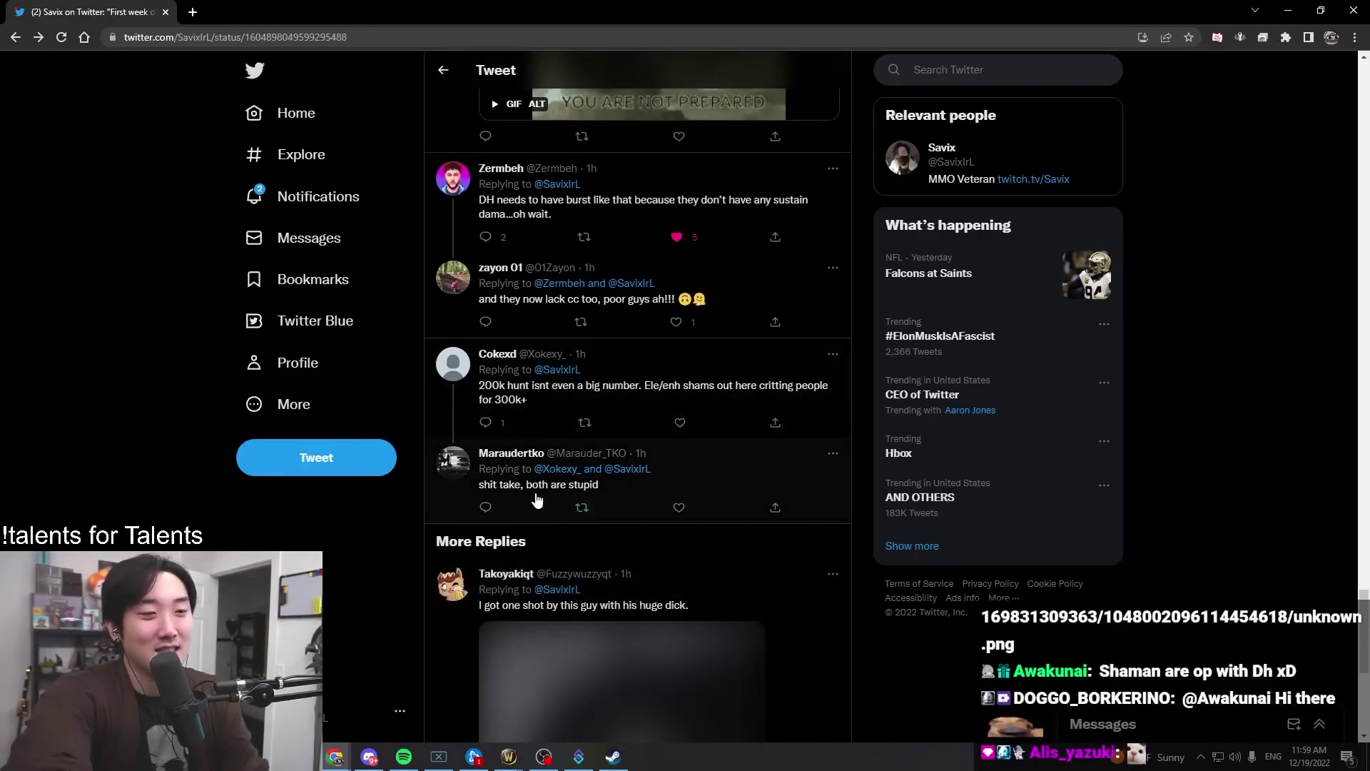
pyautogui.scroll(-1, 704, 474)
pyautogui.scroll(-1, 738, 574)
pyautogui.scroll(-1, 736, 534)
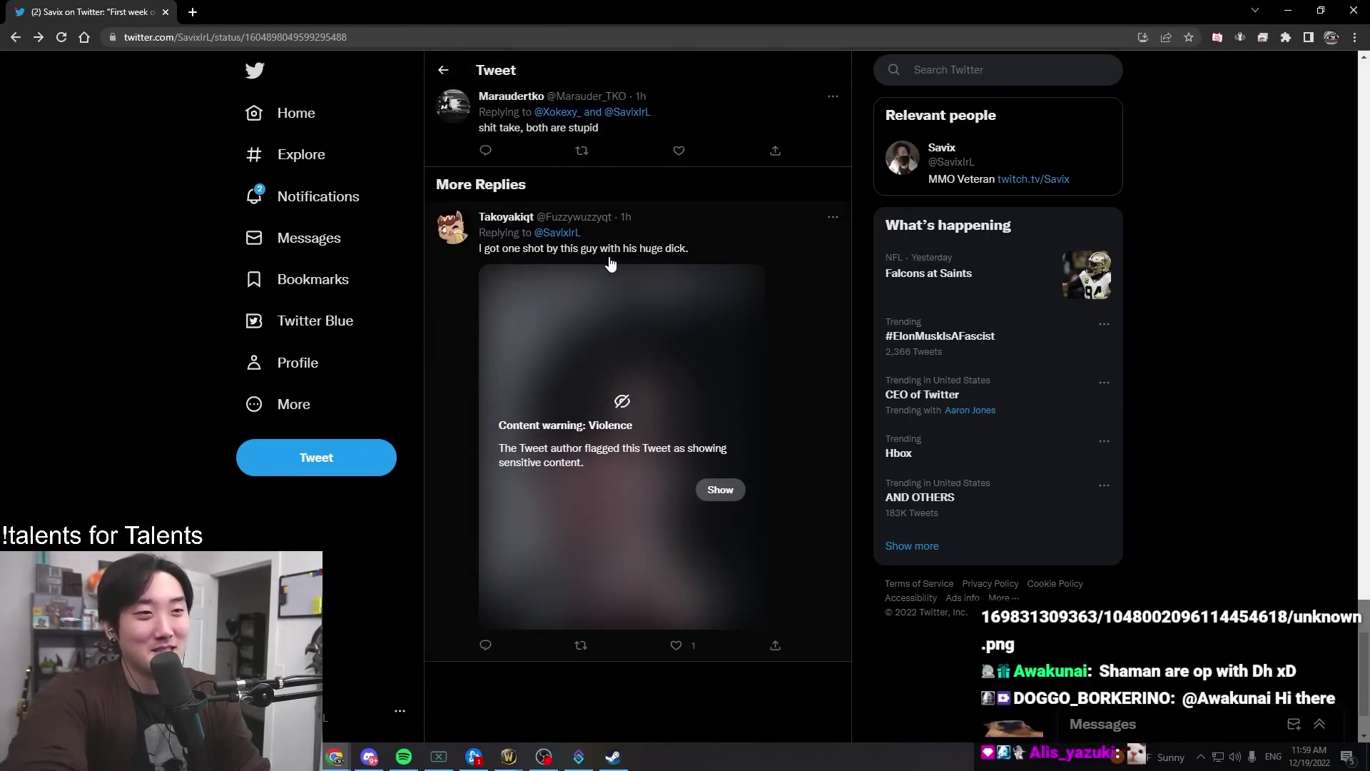
pyautogui.click(731, 498)
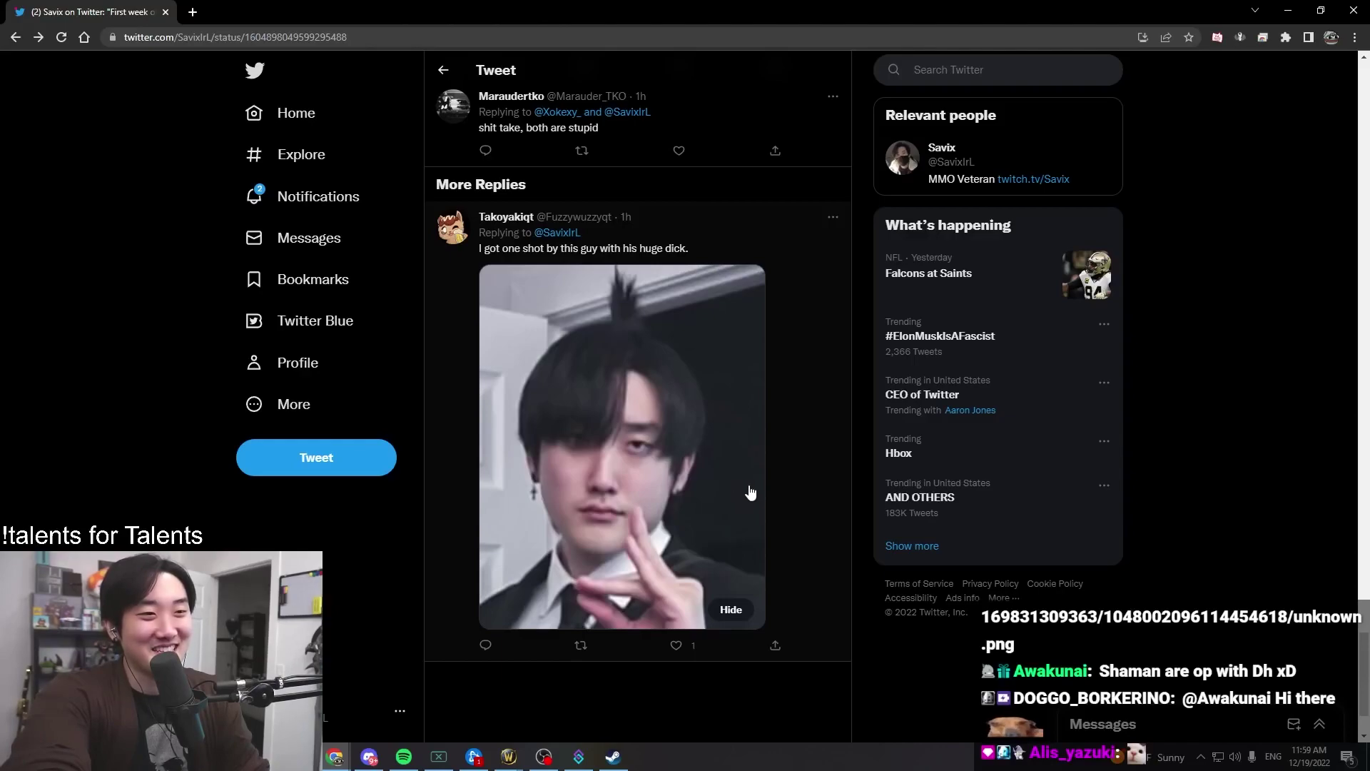
pyautogui.scroll(1, 739, 482)
pyautogui.scroll(-1, 851, 481)
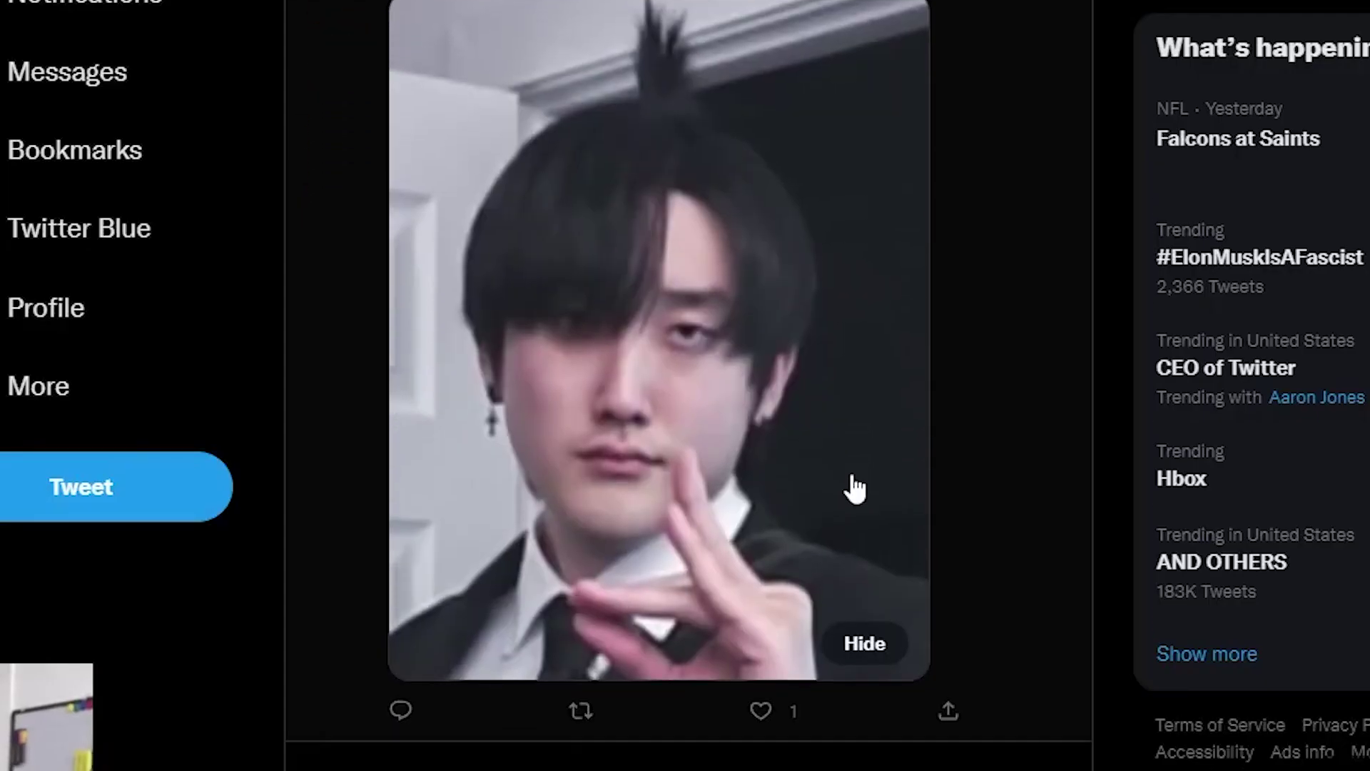
pyautogui.scroll(1, 776, 536)
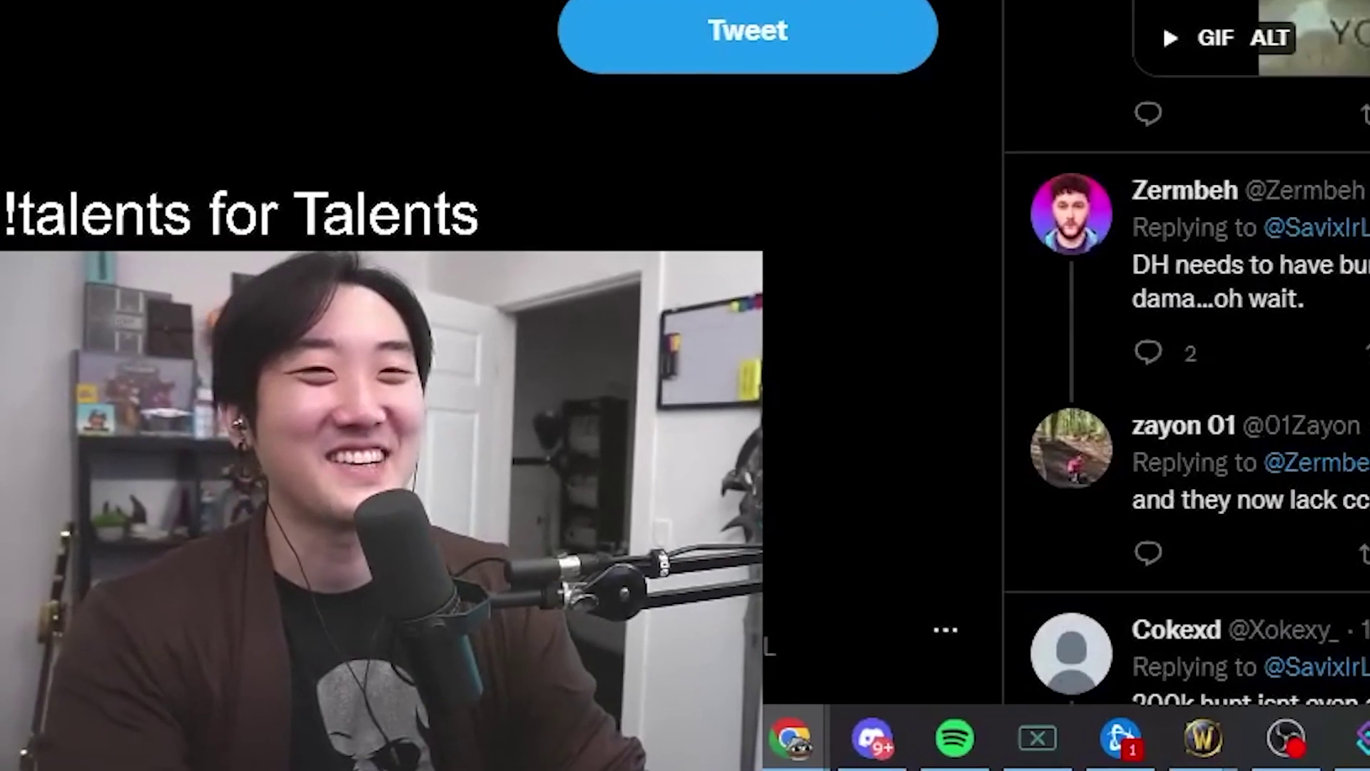